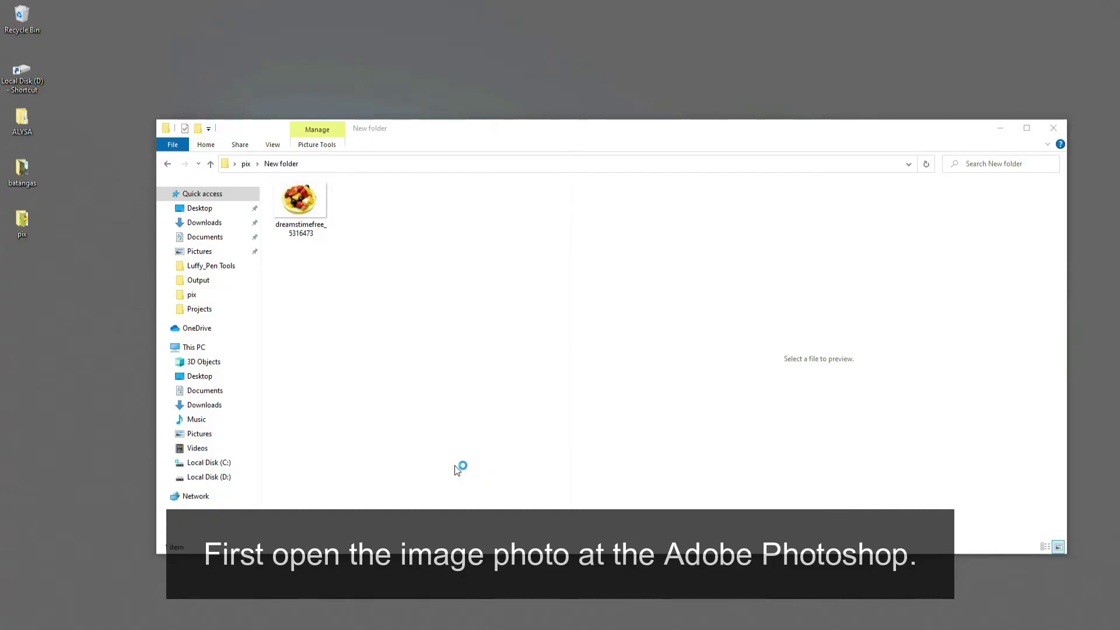
Open dreamstimefree_5316473.jpg in Adobe Photoshop from File Explorer
{"action": "left_click", "coordinate": [298, 201]}
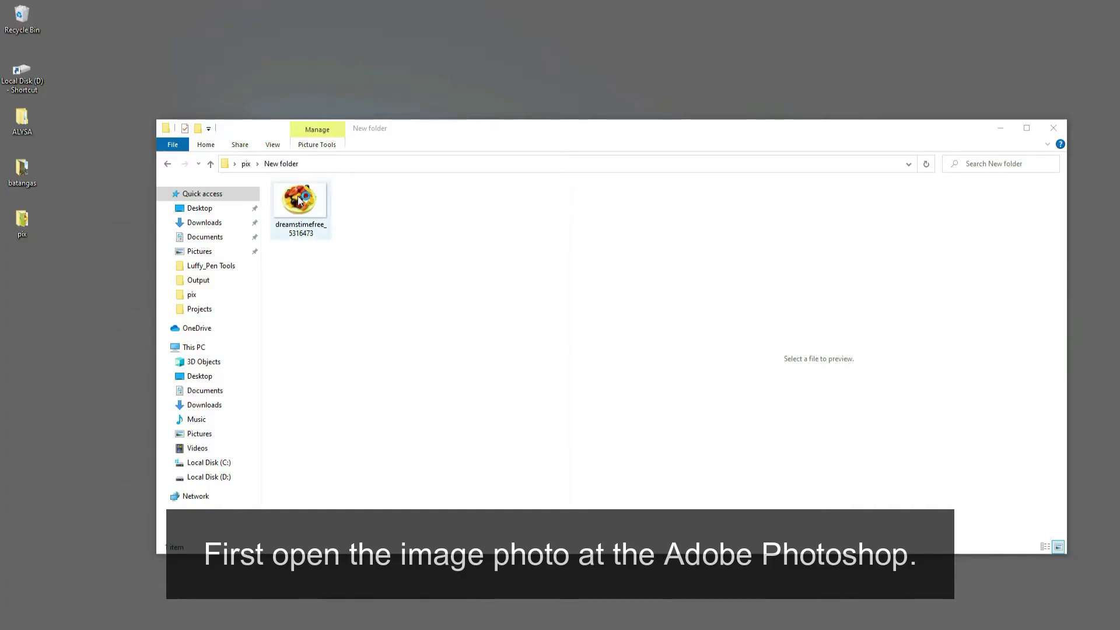
{"action": "right_click", "coordinate": [298, 196]}
{"action": "left_click", "coordinate": [493, 439]}
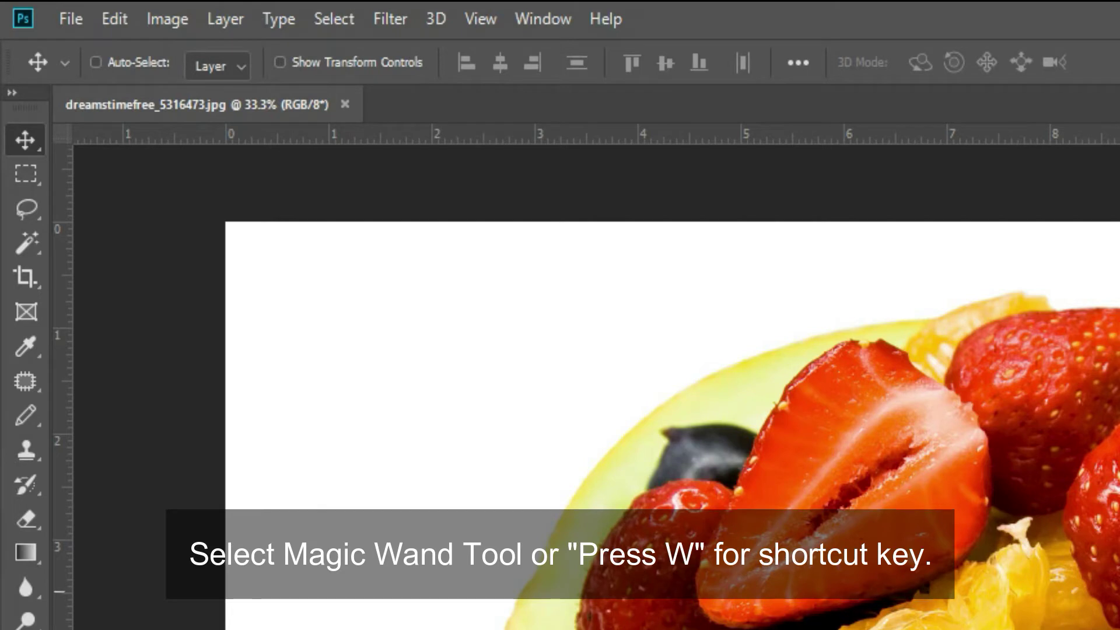
Magic-wand the white background, invert it to select the fruit bowl, and enter Select and Mask
{"action": "key", "text": "w"}
{"action": "left_click", "coordinate": [362, 582]}
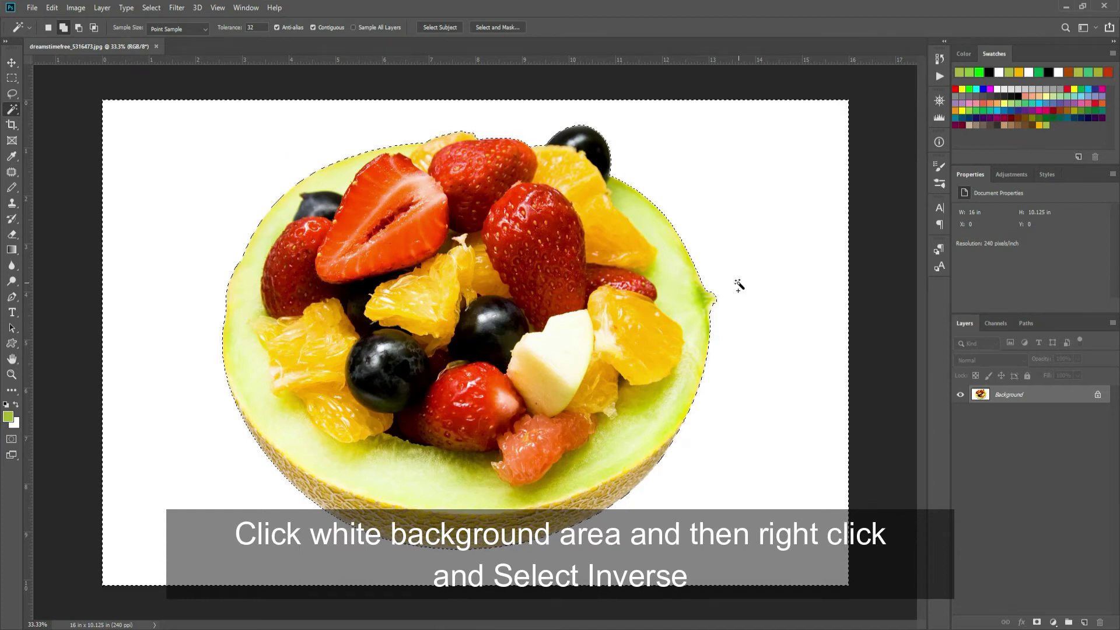
{"action": "right_click", "coordinate": [583, 285]}
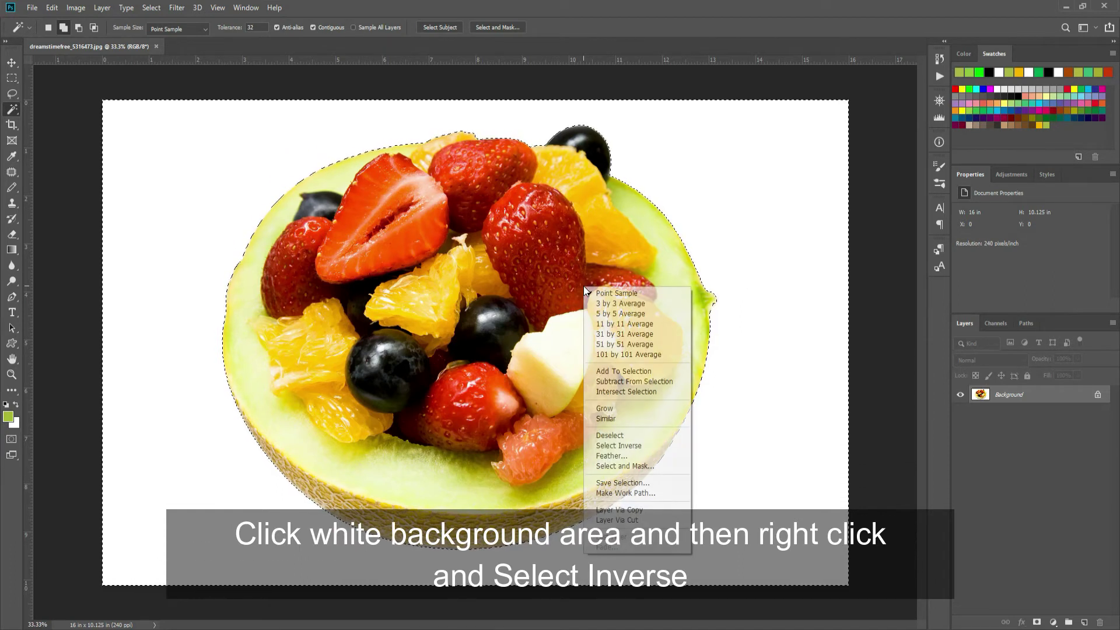
{"action": "left_click", "coordinate": [609, 446]}
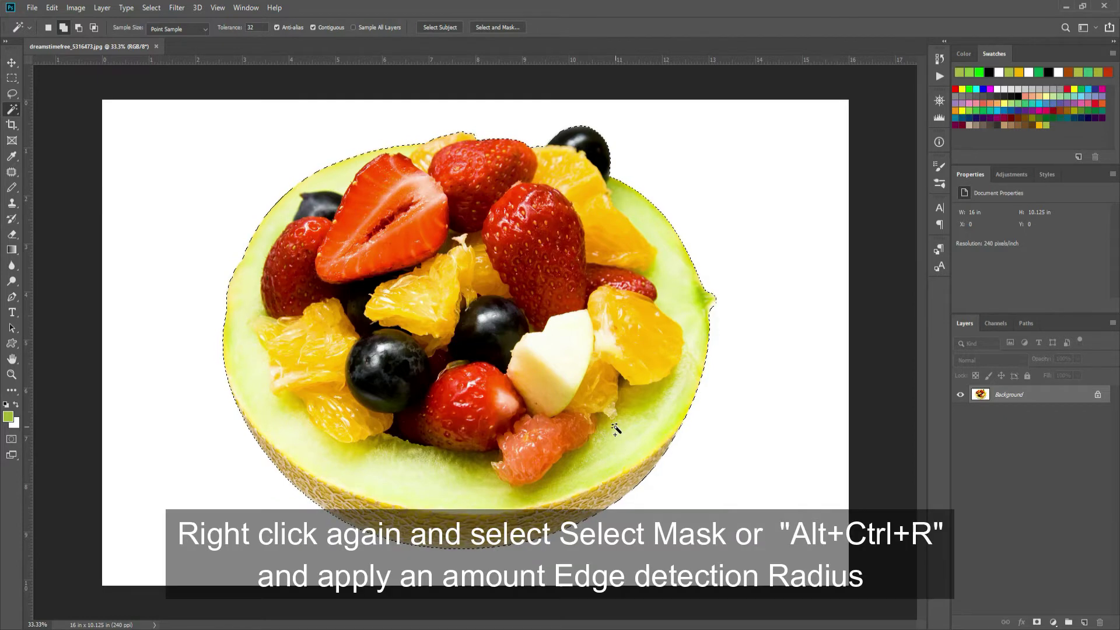
{"action": "right_click", "coordinate": [616, 428]}
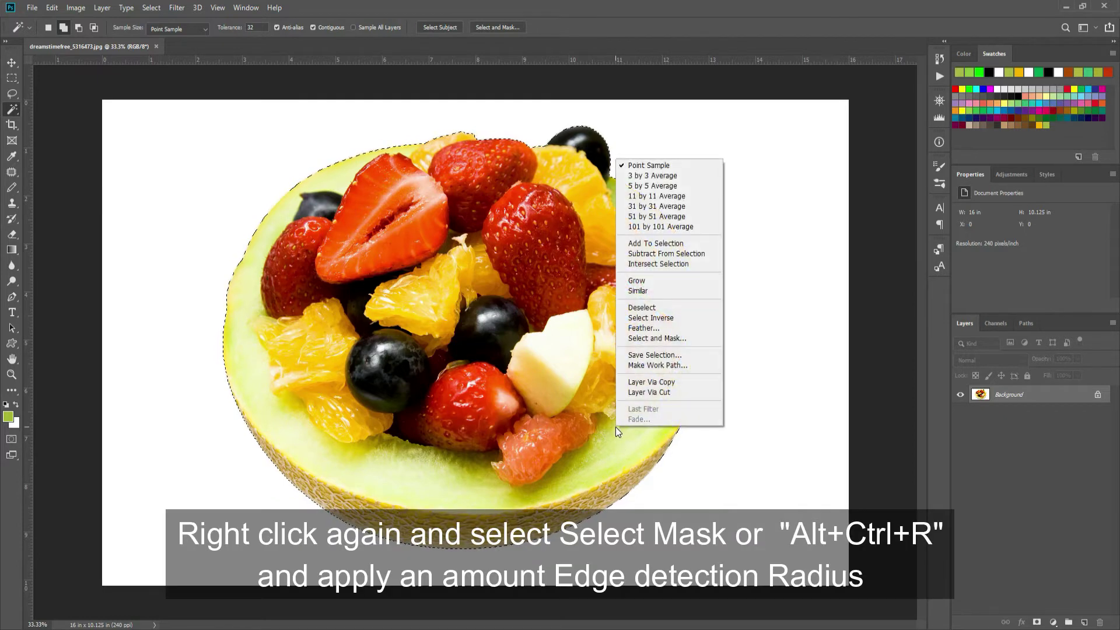
{"action": "left_click", "coordinate": [670, 338]}
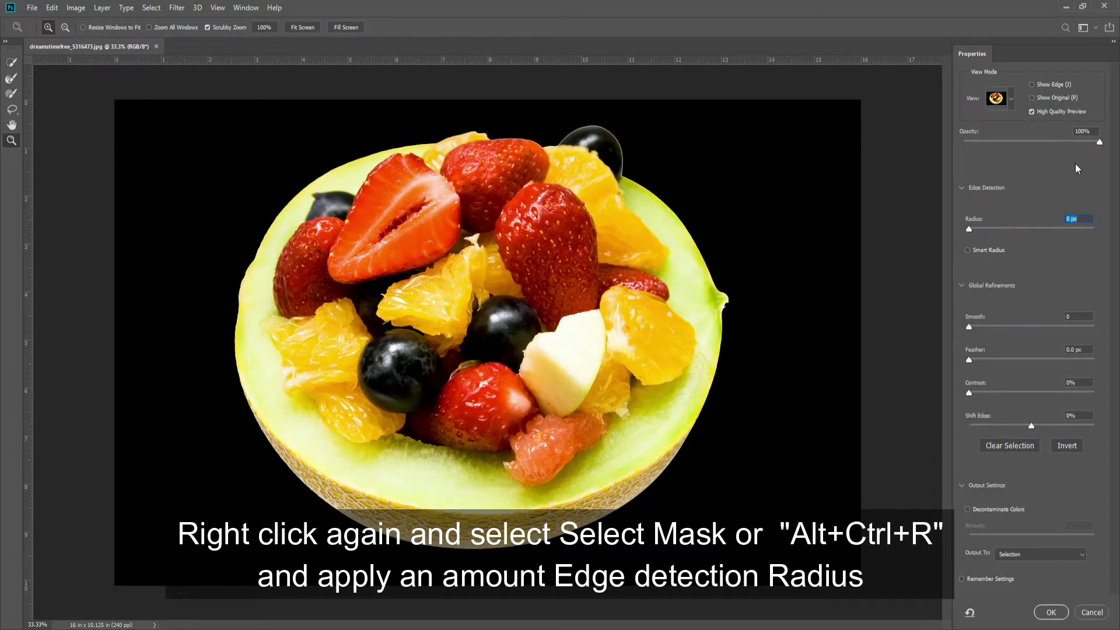
Set the Edge Detection Radius to 16 px and raise the Smooth slider slightly
{"action": "left_click_drag", "start_coordinate": [970, 228], "coordinate": [1026, 231]}
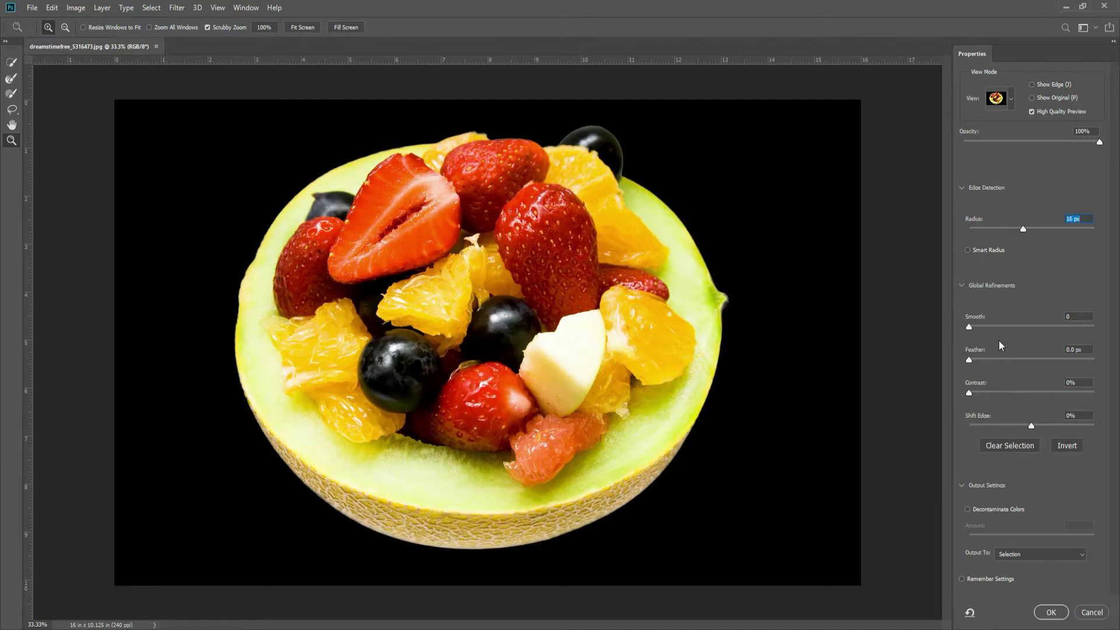
{"action": "left_click_drag", "start_coordinate": [971, 327], "coordinate": [984, 326]}
Apply the refined selection and convert the Background into a regular Layer 0
{"action": "left_click", "coordinate": [1049, 612]}
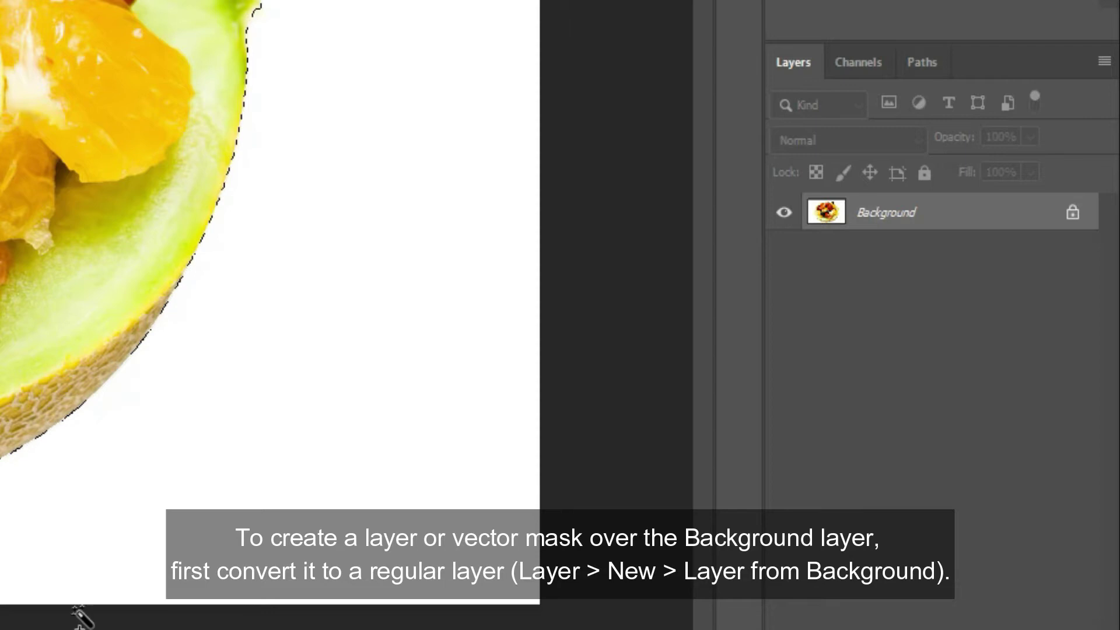
{"action": "right_click", "coordinate": [904, 211]}
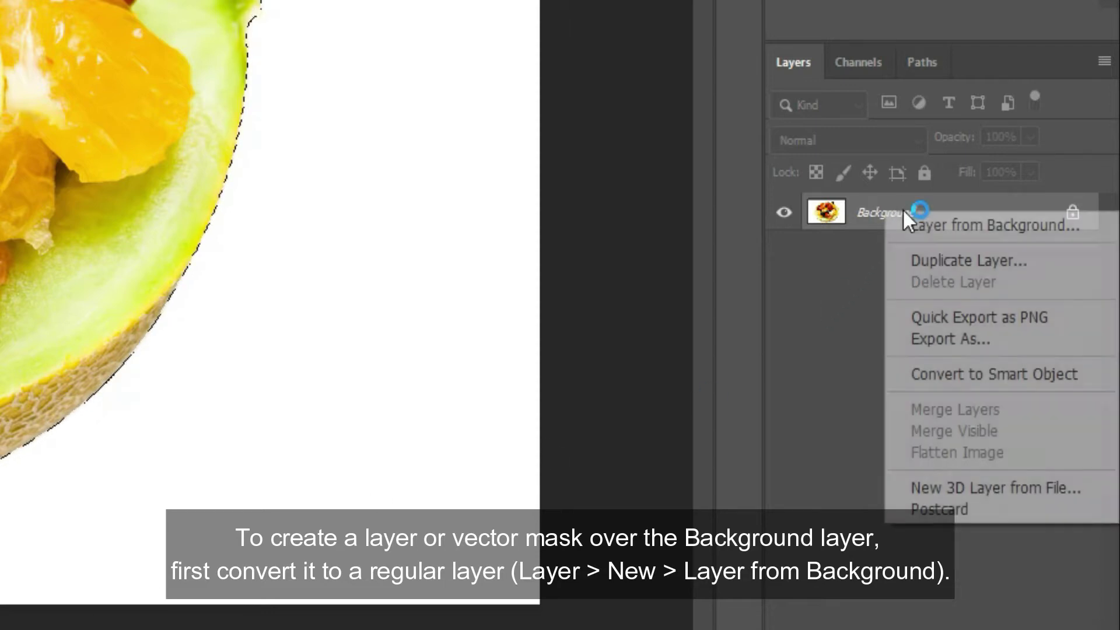
{"action": "left_click", "coordinate": [944, 231]}
{"action": "left_click", "coordinate": [655, 187]}
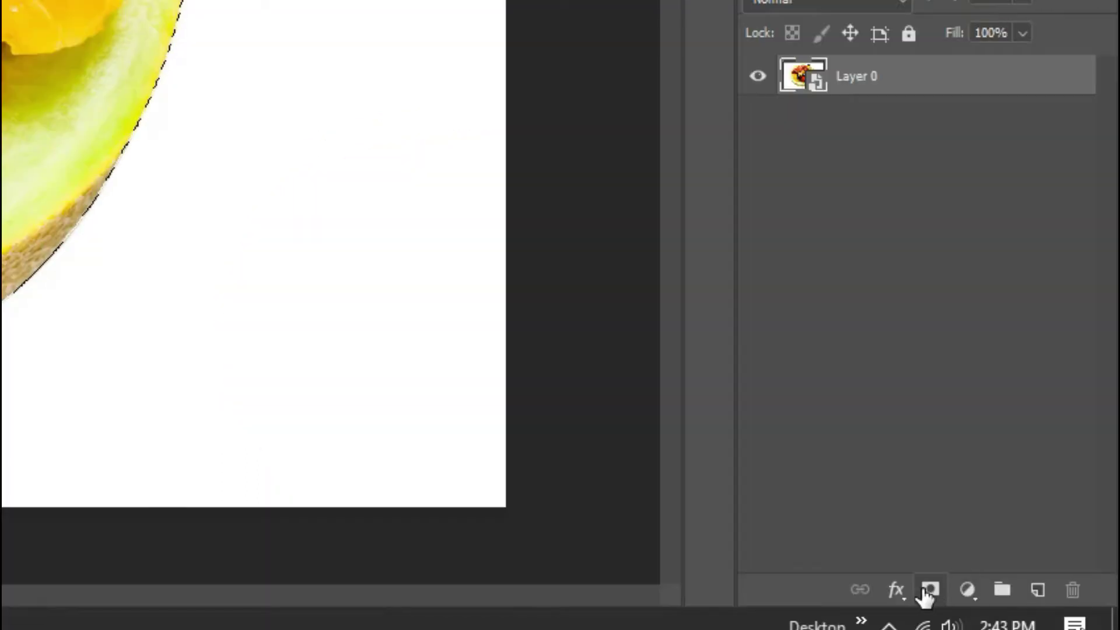
Add a layer mask hiding the white backdrop and move the fruit bowl toward the lower left
{"action": "left_click", "coordinate": [923, 590]}
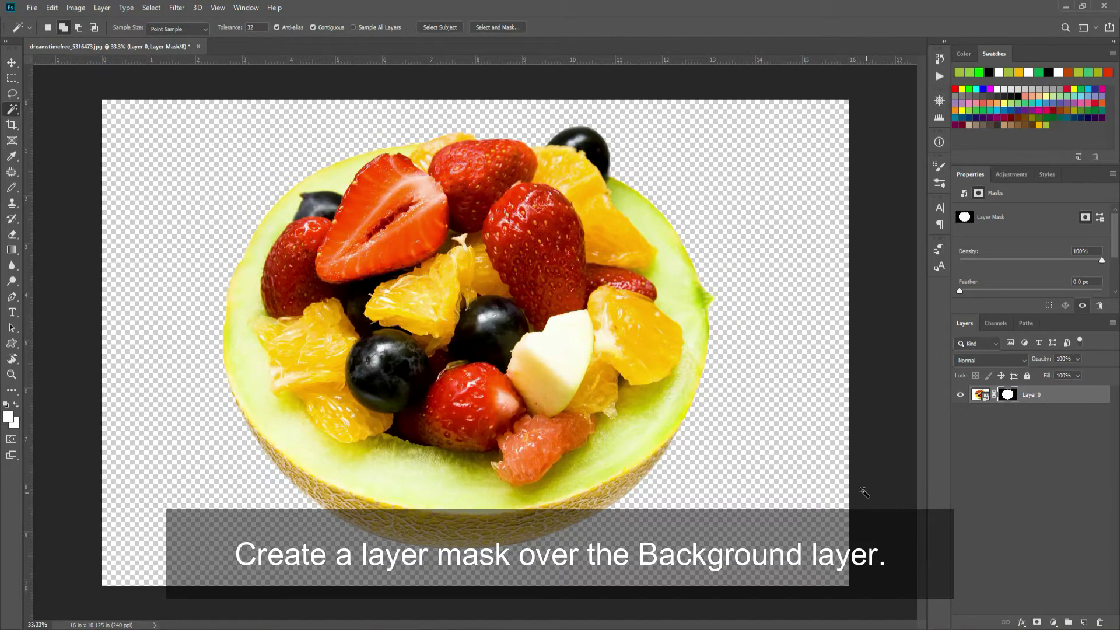
{"action": "left_click", "coordinate": [11, 62]}
{"action": "mouse_move", "coordinate": [535, 300]}
{"action": "left_mouse_down"}
{"action": "mouse_move", "coordinate": [305, 373]}
{"action": "mouse_move", "coordinate": [270, 407]}
{"action": "left_mouse_up"}
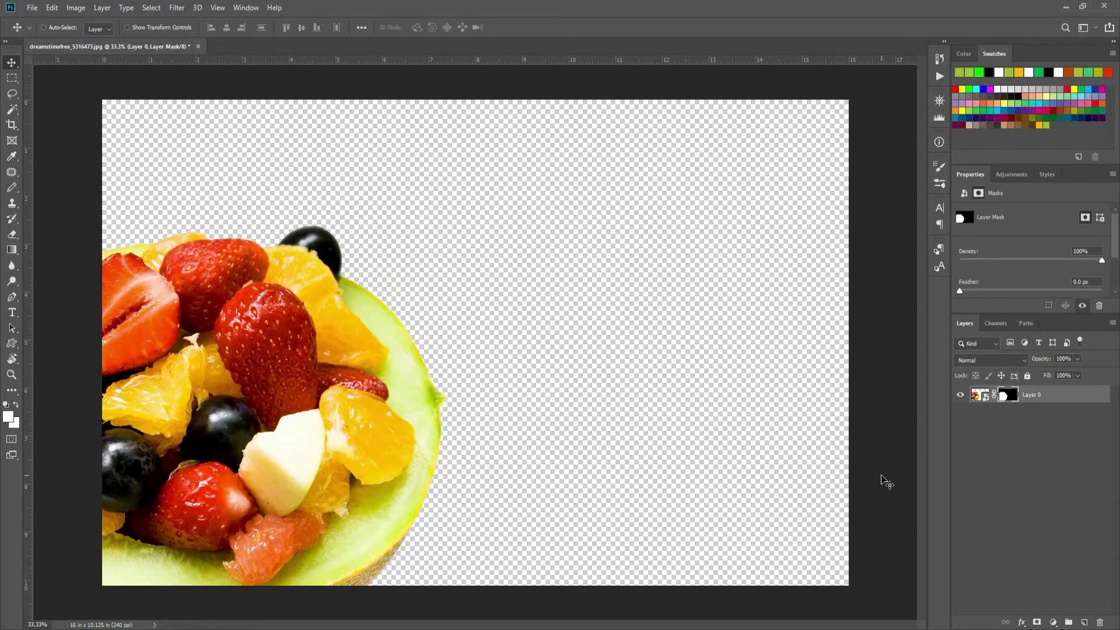
Fill a new Layer 1 with lime green using the Paint Bucket
{"action": "left_click", "coordinate": [9, 414]}
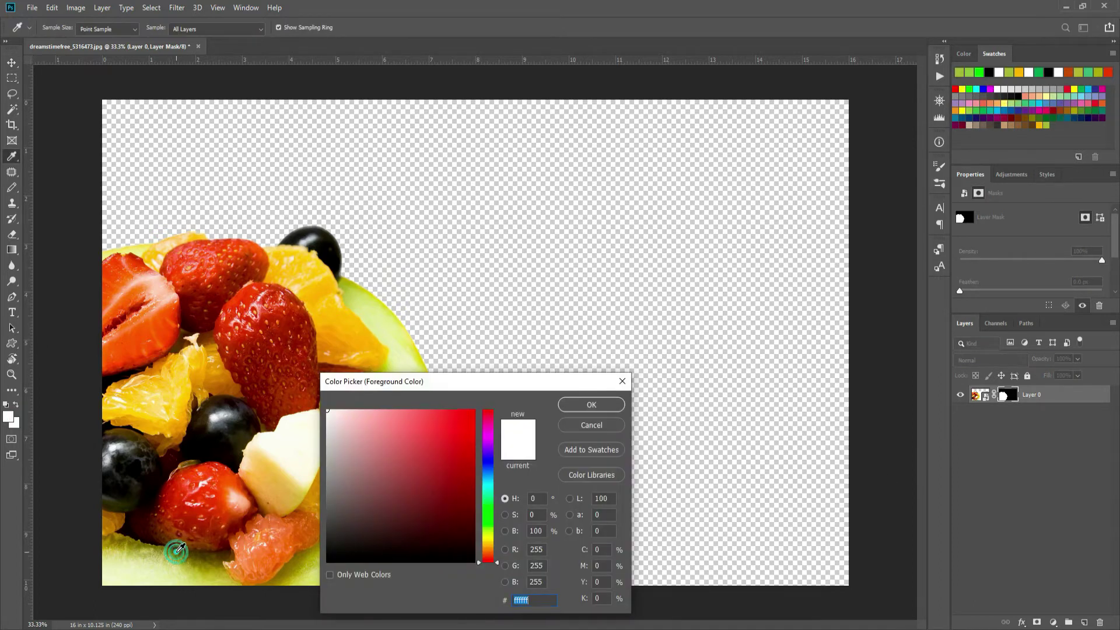
{"action": "left_click", "coordinate": [594, 423]}
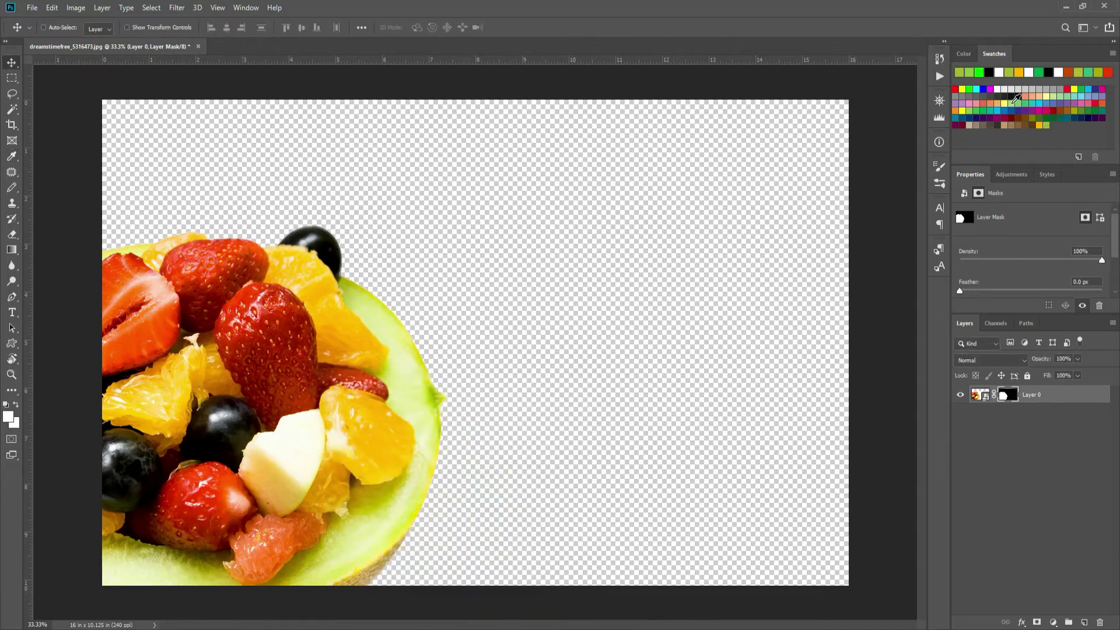
{"action": "left_click", "coordinate": [1015, 100]}
{"action": "left_click", "coordinate": [1084, 622]}
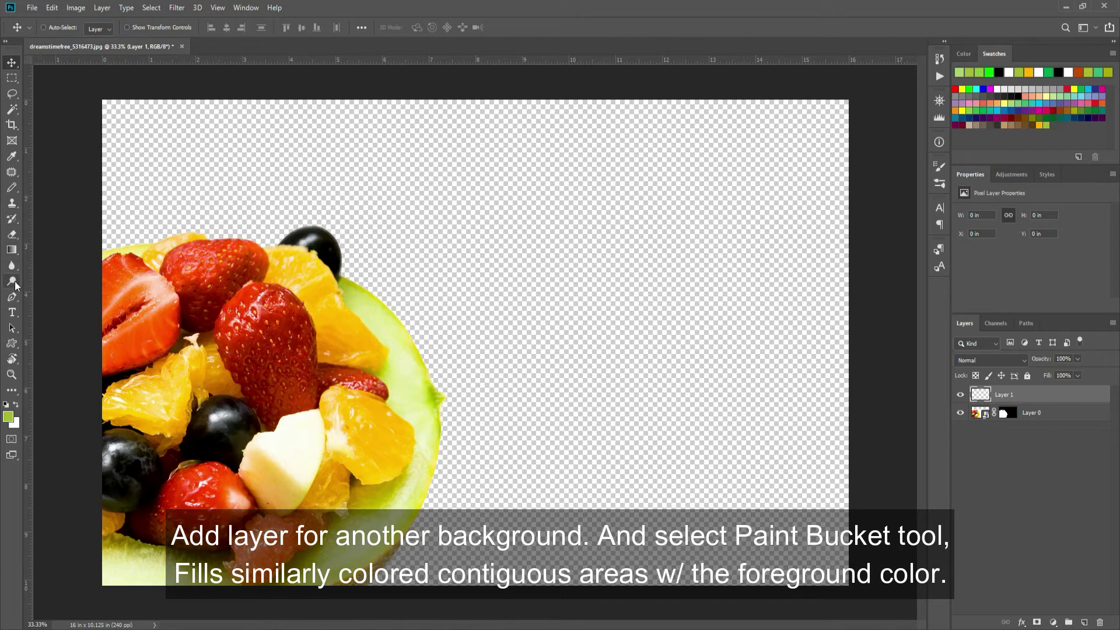
{"action": "left_click", "coordinate": [12, 251]}
{"action": "left_click", "coordinate": [65, 261]}
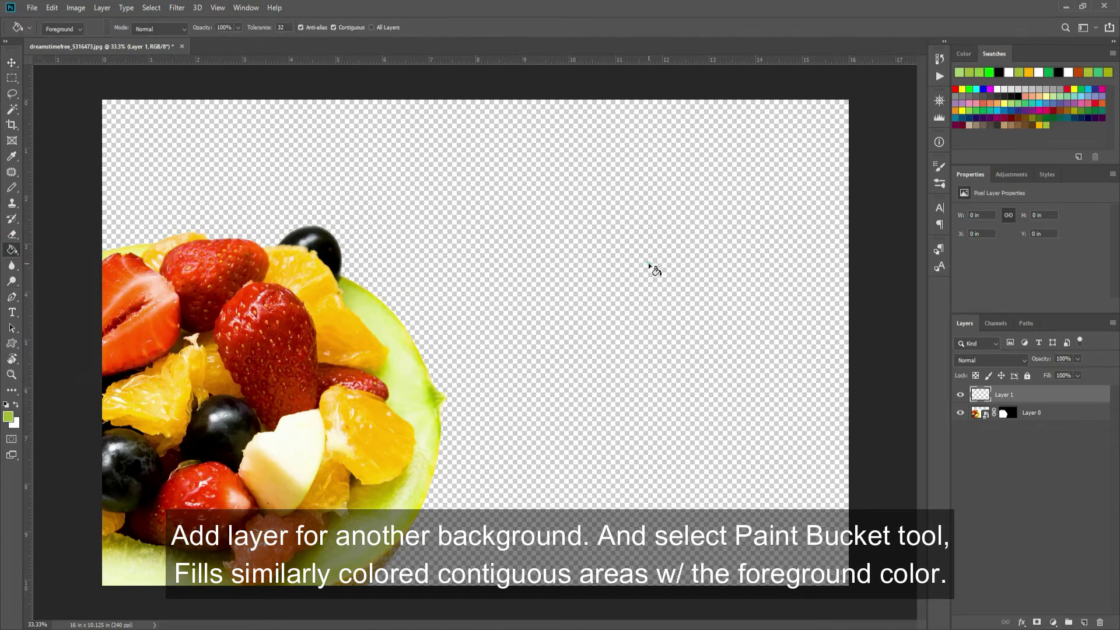
{"action": "left_click", "coordinate": [649, 266]}
Move the green layer below Layer 0 and reselect the fruit layer
{"action": "left_click_drag", "start_coordinate": [1060, 391], "coordinate": [1070, 432]}
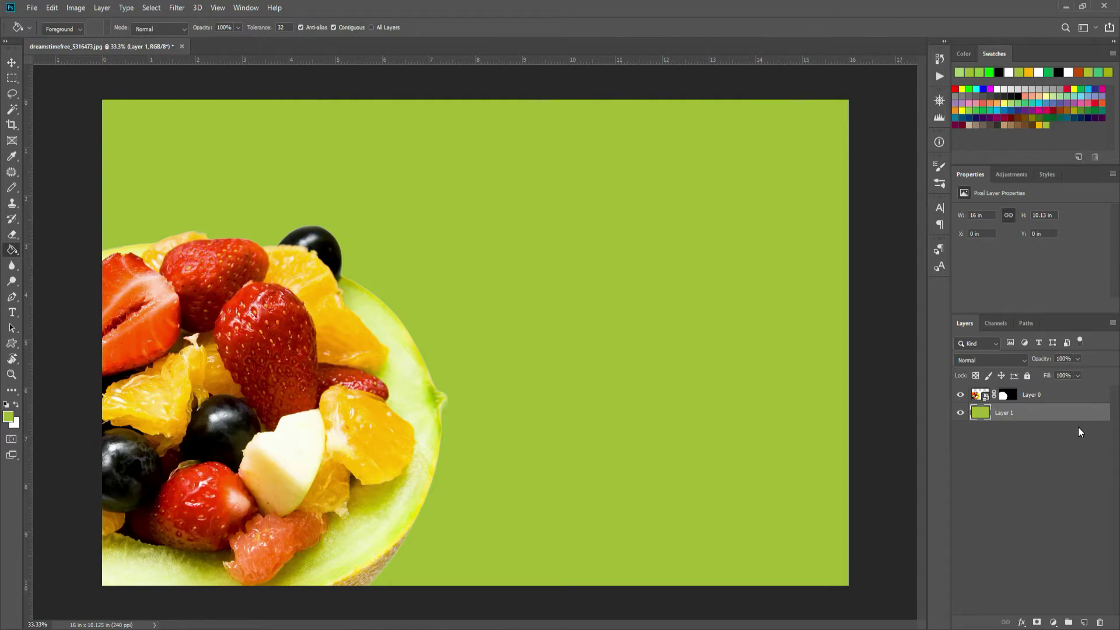
{"action": "left_click", "coordinate": [12, 62]}
{"action": "left_click", "coordinate": [1026, 394]}
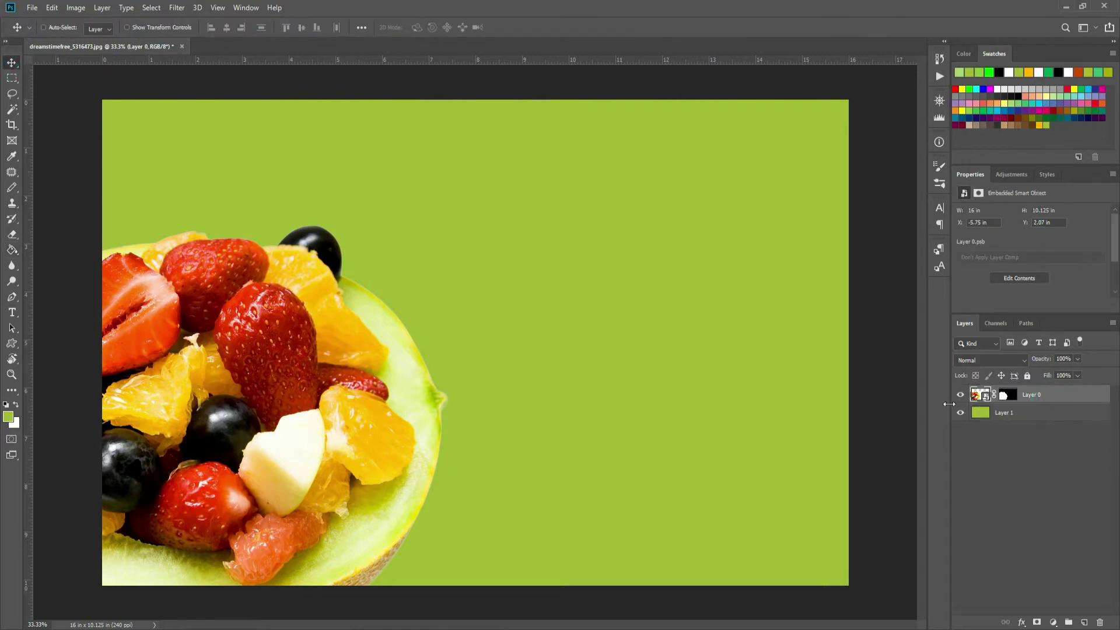
{"action": "scroll", "coordinate": [396, 357], "scroll_direction": "down", "scroll_amount": 1}
{"action": "scroll", "coordinate": [397, 357], "scroll_direction": "down", "scroll_amount": 1}
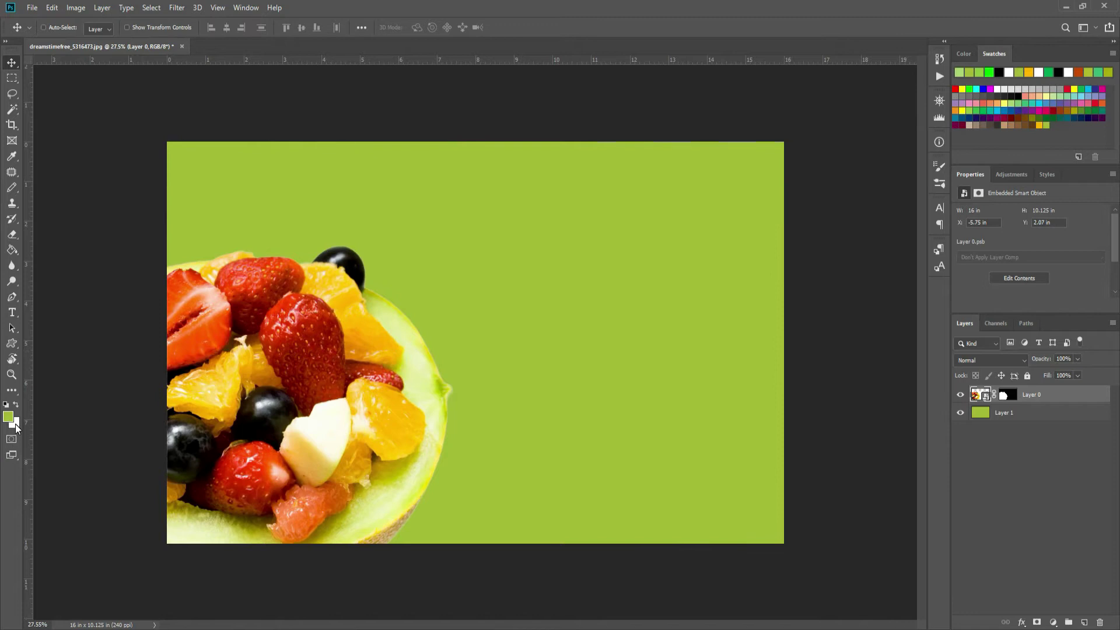
Scale the fruit bowl up to about 110.73% and shift it down-left with Free Transform
{"action": "key", "text": "ctrl+t"}
{"action": "mouse_move", "coordinate": [562, 225]}
{"action": "left_mouse_down"}
{"action": "mouse_move", "coordinate": [609, 210]}
{"action": "mouse_move", "coordinate": [620, 183]}
{"action": "left_mouse_up"}
{"action": "mouse_move", "coordinate": [397, 370]}
{"action": "left_mouse_down"}
{"action": "mouse_move", "coordinate": [363, 386]}
{"action": "mouse_move", "coordinate": [374, 389]}
{"action": "mouse_move", "coordinate": [350, 360]}
{"action": "left_mouse_up"}
{"action": "left_click", "coordinate": [524, 27]}
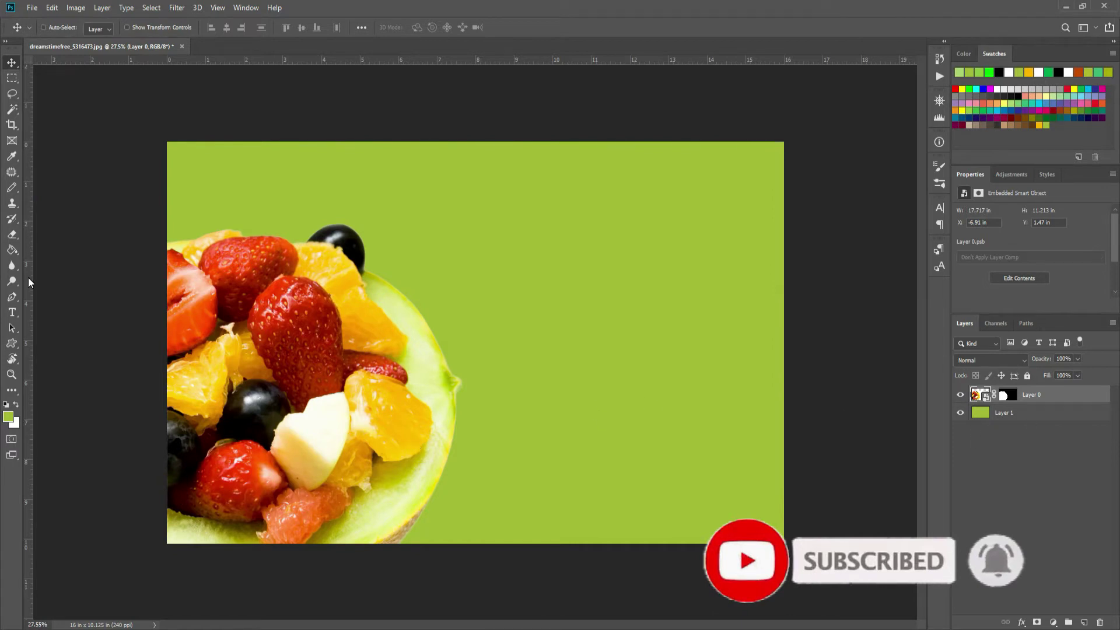
Set the background colour to orange f2ac00 sampled from the fruit
{"action": "left_click", "coordinate": [13, 422]}
{"action": "left_click", "coordinate": [364, 290]}
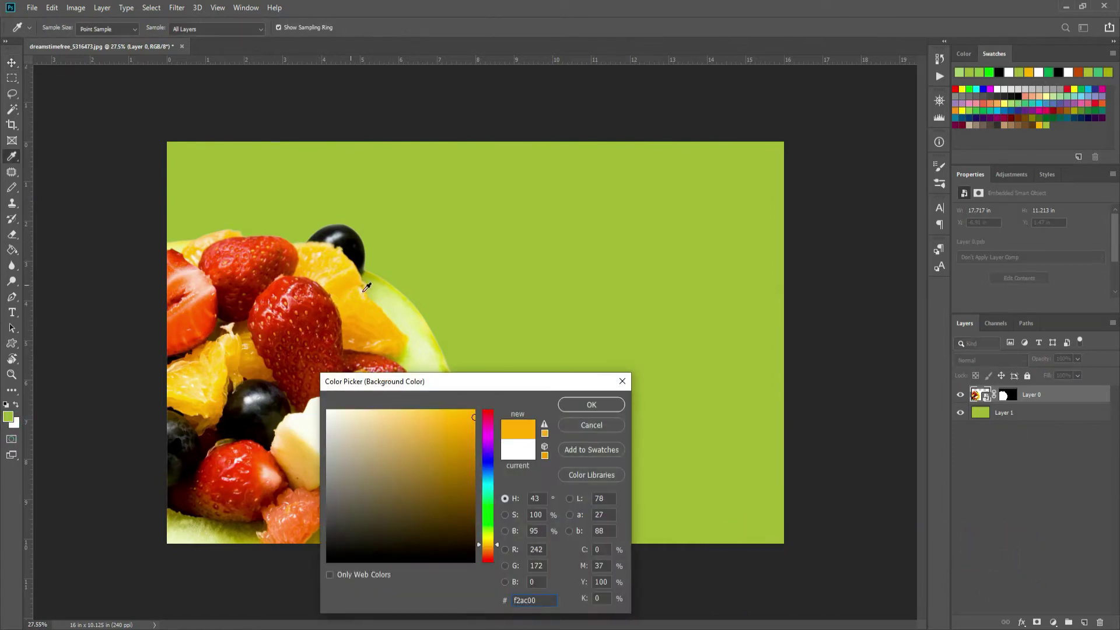
{"action": "left_click", "coordinate": [612, 406]}
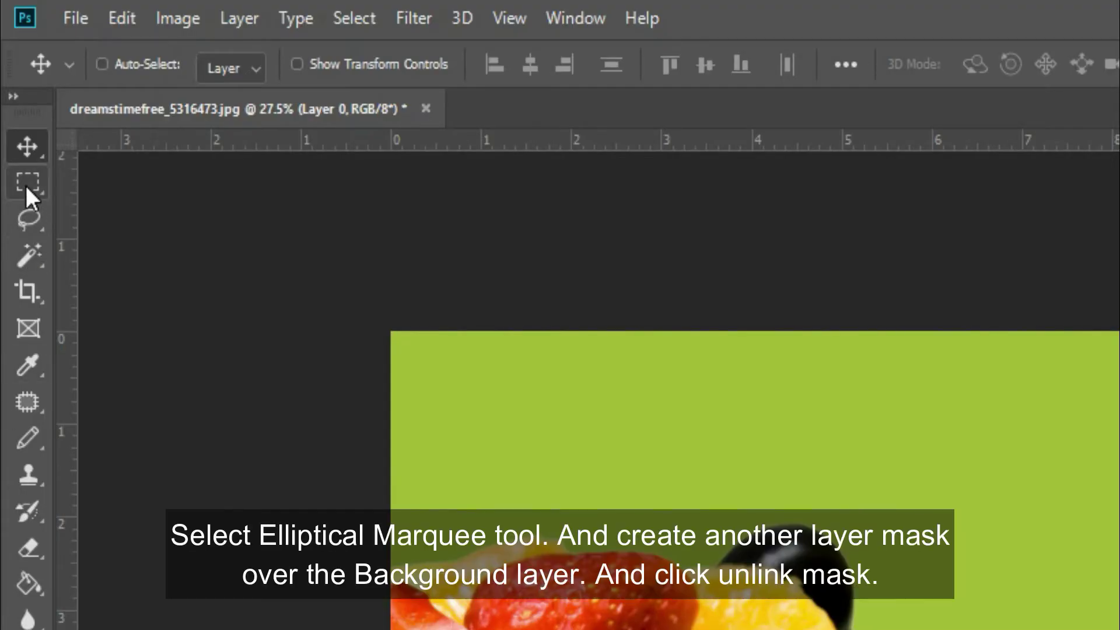
Draw a circular elliptical selection and use it as a layer mask on green Layer 1
{"action": "left_click", "coordinate": [26, 185]}
{"action": "right_click", "coordinate": [25, 185]}
{"action": "left_click", "coordinate": [146, 209]}
{"action": "mouse_move", "coordinate": [426, 235]}
{"action": "left_mouse_down"}
{"action": "mouse_move", "coordinate": [571, 403]}
{"action": "mouse_move", "coordinate": [689, 504]}
{"action": "left_mouse_up"}
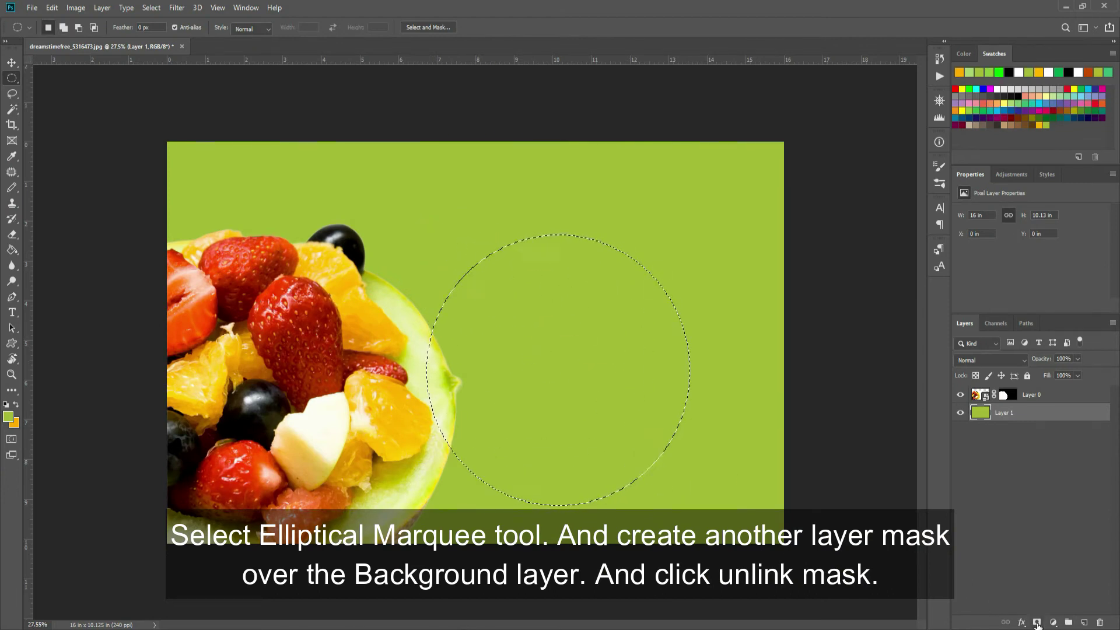
{"action": "left_click", "coordinate": [1036, 622]}
Unlink the mask and scale it to 268.81%, positioning it so the green curves away lower right
{"action": "left_click", "coordinate": [12, 63]}
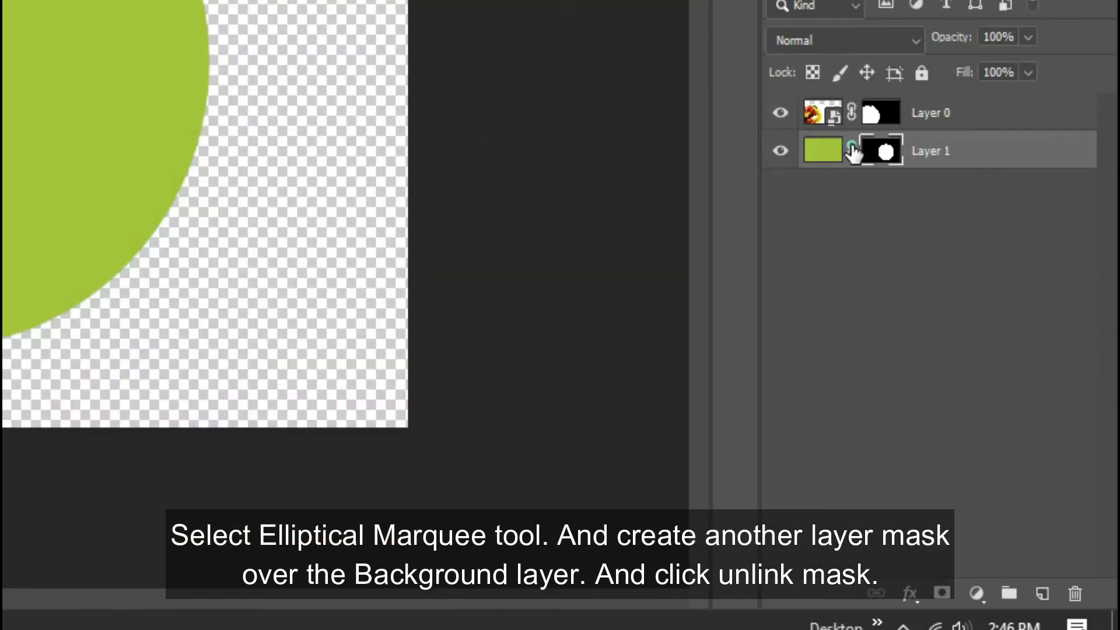
{"action": "left_click", "coordinate": [852, 147]}
{"action": "left_click_drag", "start_coordinate": [33, 89], "coordinate": [2, 90]}
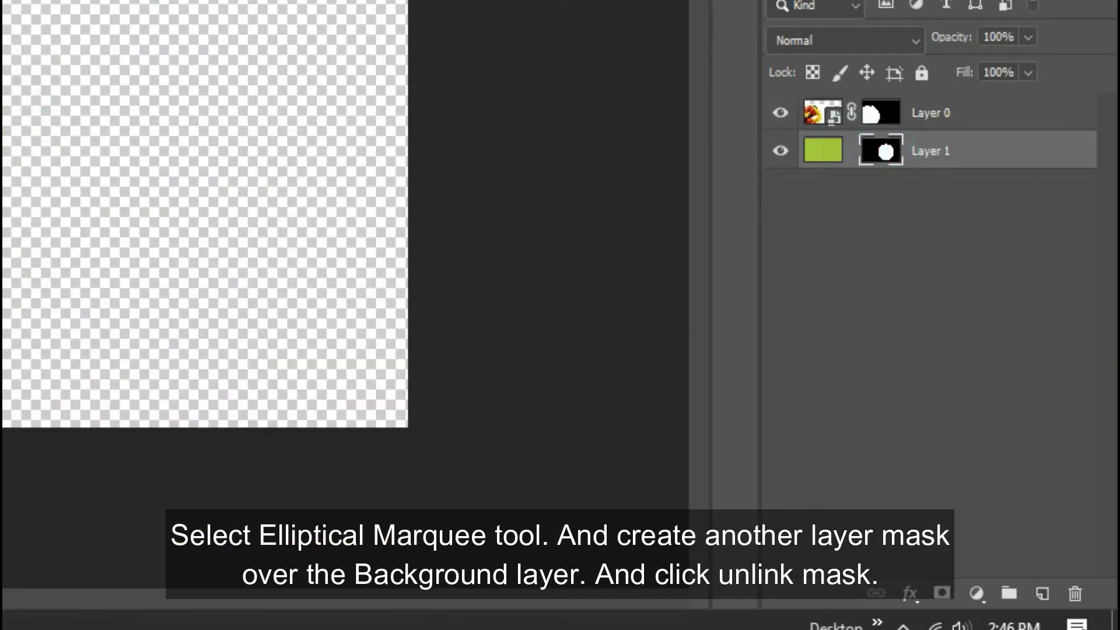
{"action": "key", "text": "ctrl+t"}
{"action": "mouse_move", "coordinate": [380, 374]}
{"action": "left_mouse_down"}
{"action": "mouse_move", "coordinate": [433, 410]}
{"action": "mouse_move", "coordinate": [378, 377]}
{"action": "mouse_move", "coordinate": [741, 512]}
{"action": "left_mouse_up"}
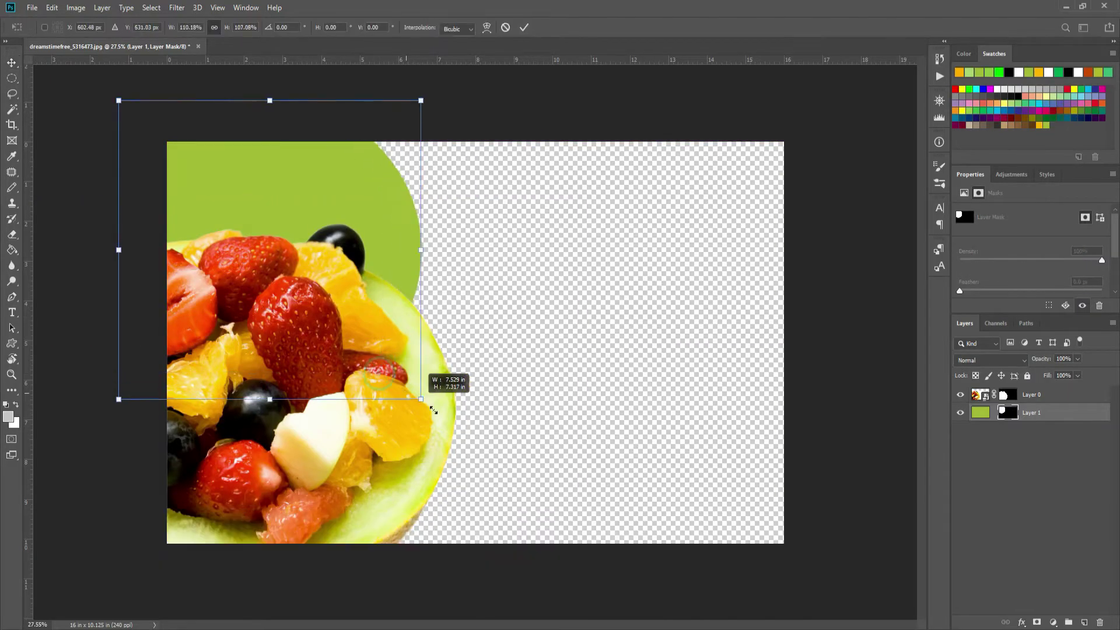
{"action": "mouse_move", "coordinate": [492, 423]}
{"action": "left_mouse_down"}
{"action": "mouse_move", "coordinate": [624, 341]}
{"action": "mouse_move", "coordinate": [623, 357]}
{"action": "left_mouse_up"}
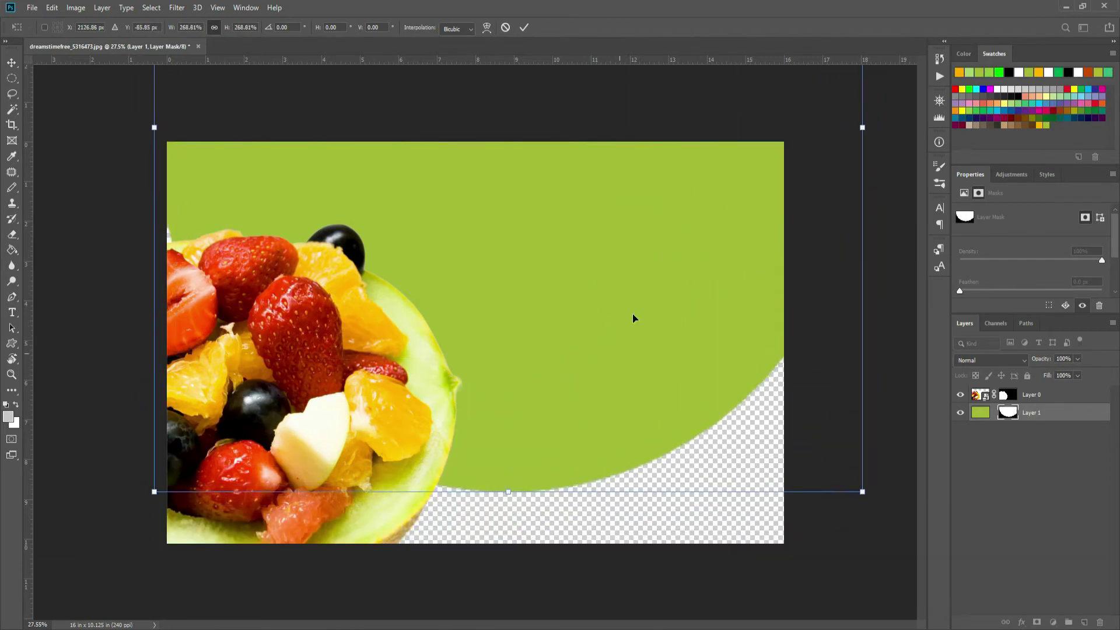
{"action": "left_click", "coordinate": [524, 28]}
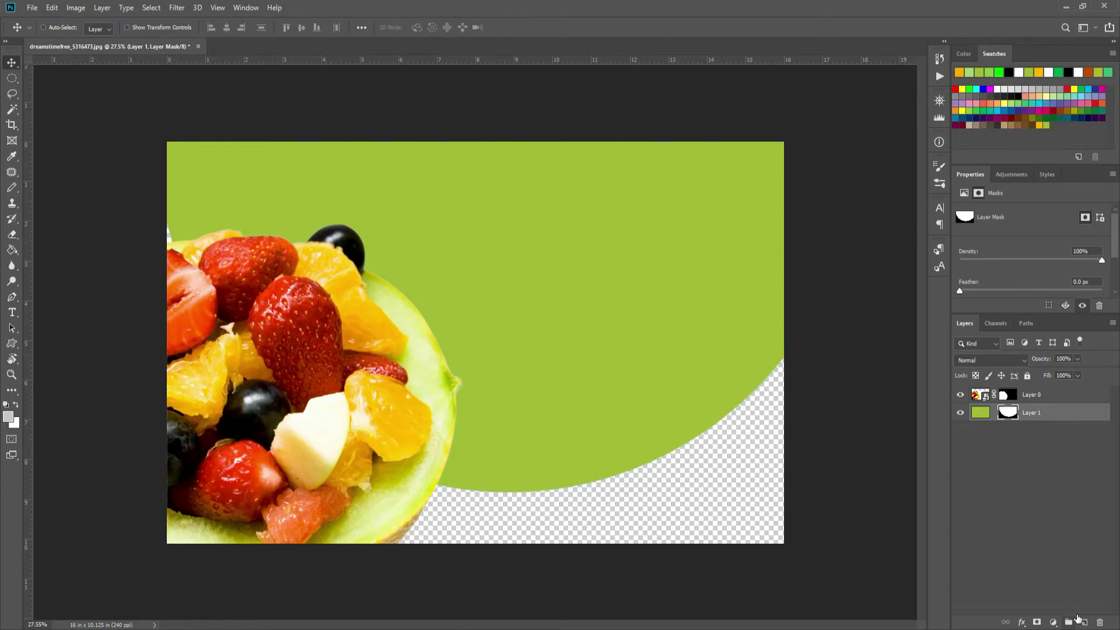
{"action": "left_click", "coordinate": [1083, 622]}
Place new Layer 2 beneath the green layer and fill it with orange
{"action": "left_click_drag", "start_coordinate": [1050, 415], "coordinate": [1055, 448]}
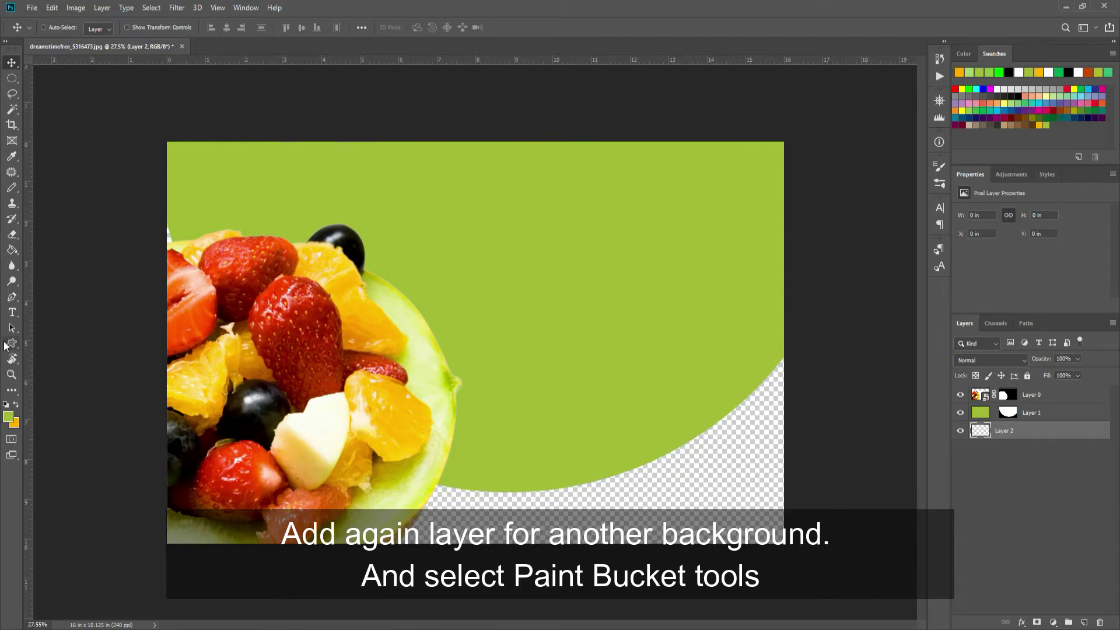
{"action": "left_click", "coordinate": [11, 249]}
{"action": "left_click", "coordinate": [683, 509]}
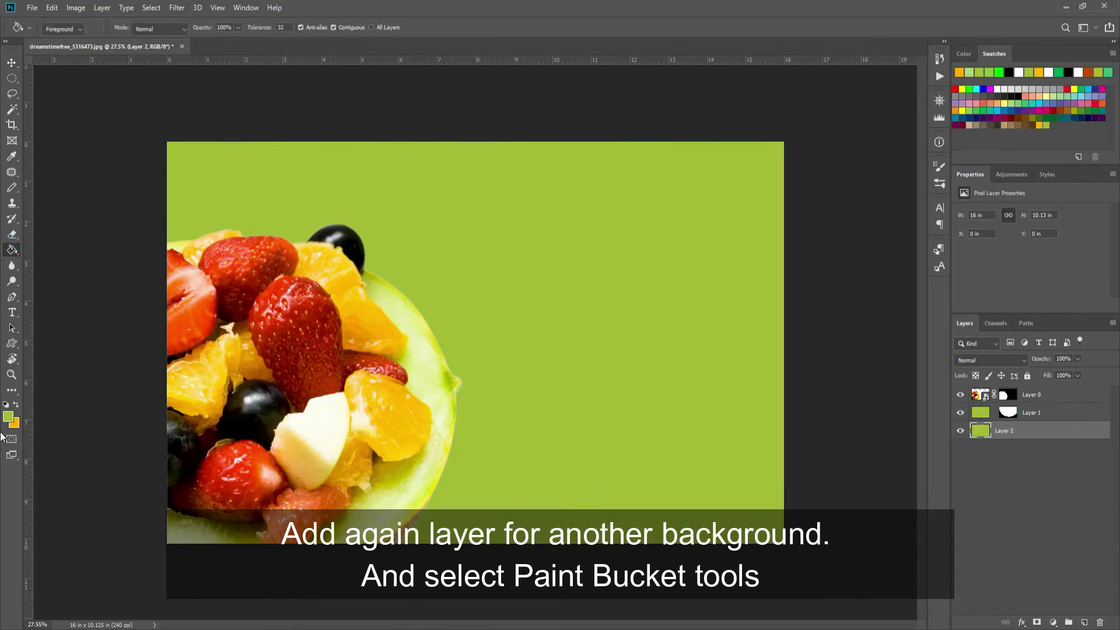
{"action": "left_click", "coordinate": [17, 404]}
{"action": "left_click", "coordinate": [610, 517]}
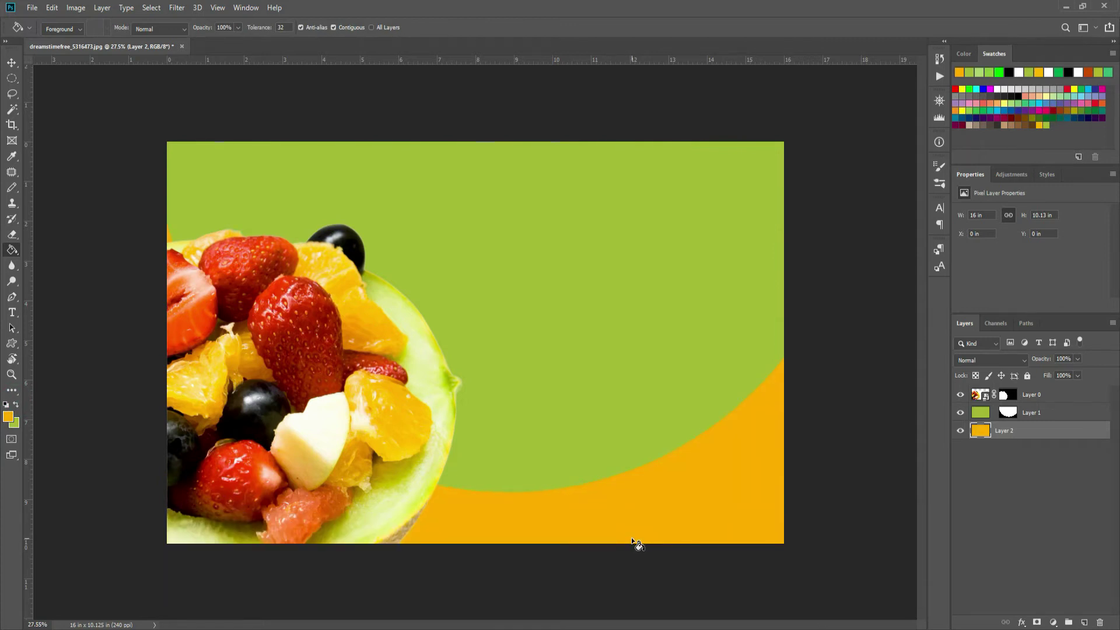
{"action": "left_click", "coordinate": [1022, 418]}
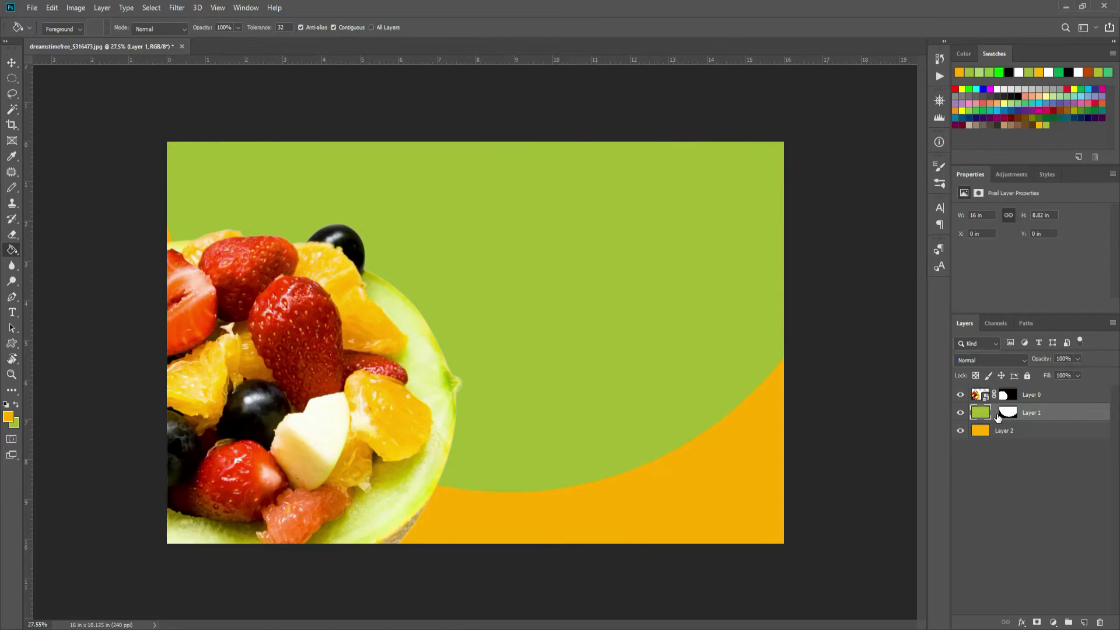
{"action": "left_click", "coordinate": [1012, 432]}
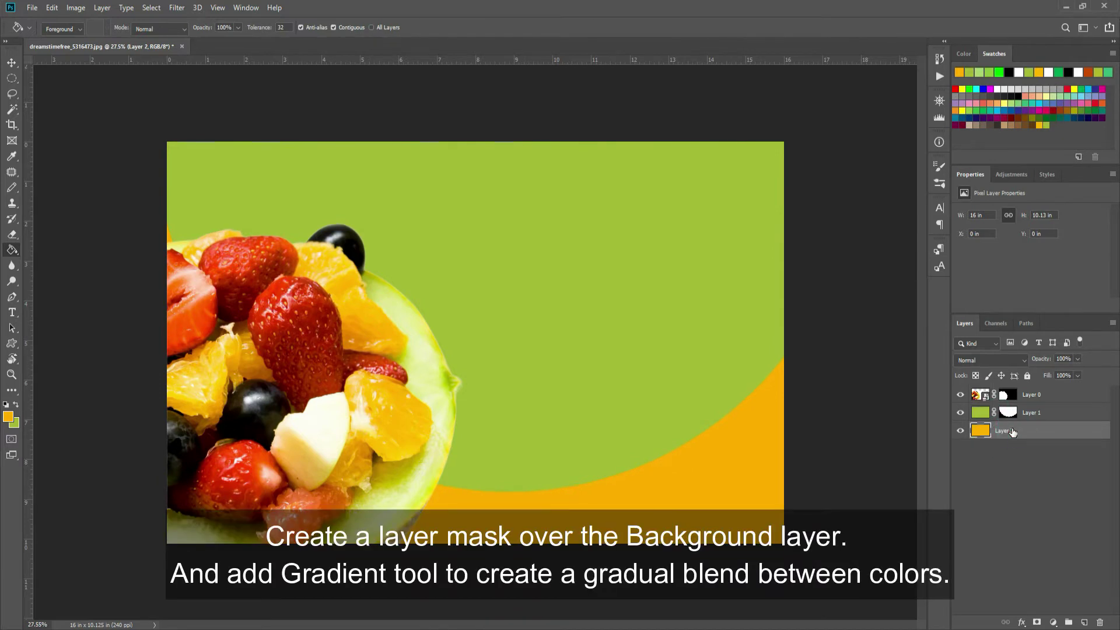
Mask Layer 2 with a black-to-white gradient so the orange blends into green leftward
{"action": "right_click", "coordinate": [11, 250]}
{"action": "left_click", "coordinate": [50, 251]}
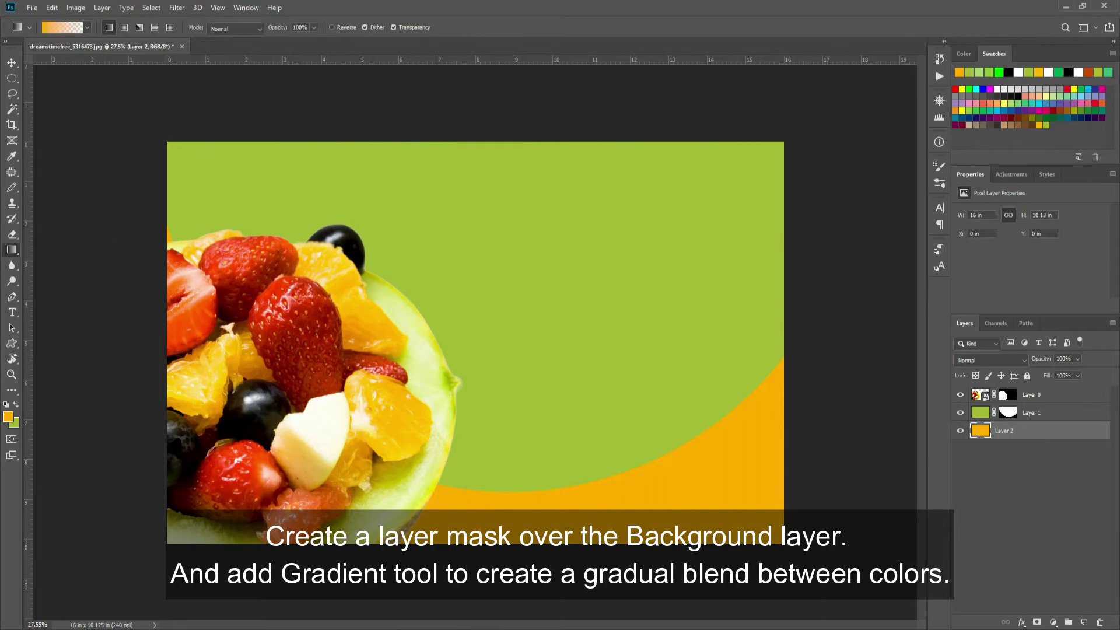
{"action": "left_click", "coordinate": [1036, 623]}
{"action": "left_click_drag", "start_coordinate": [388, 507], "coordinate": [702, 506]}
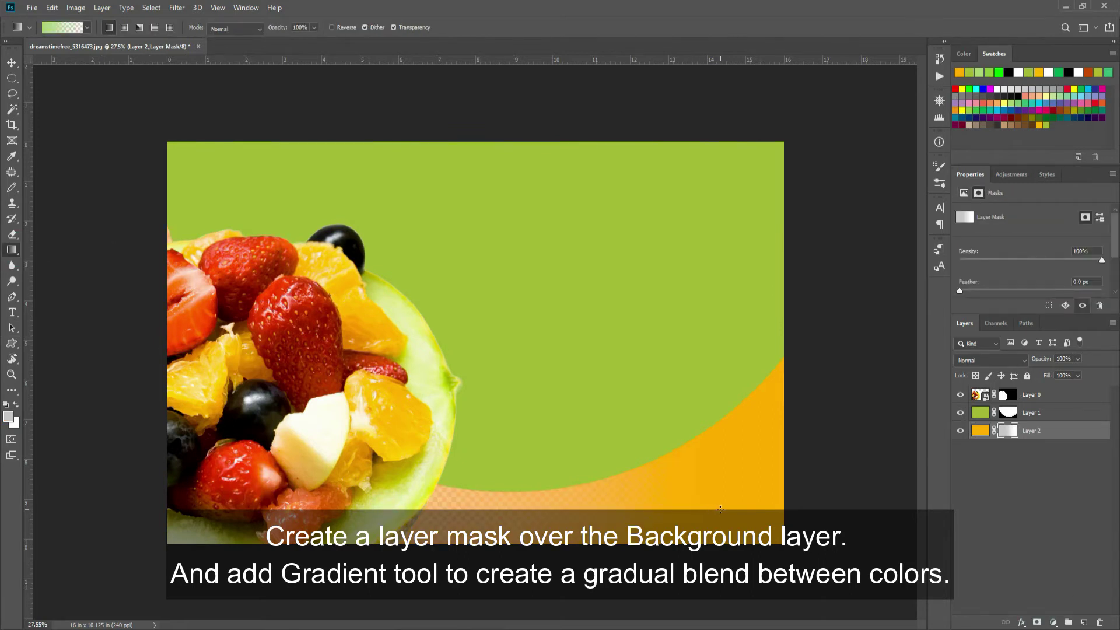
{"action": "key", "text": "x"}
{"action": "left_click_drag", "start_coordinate": [516, 490], "coordinate": [738, 484]}
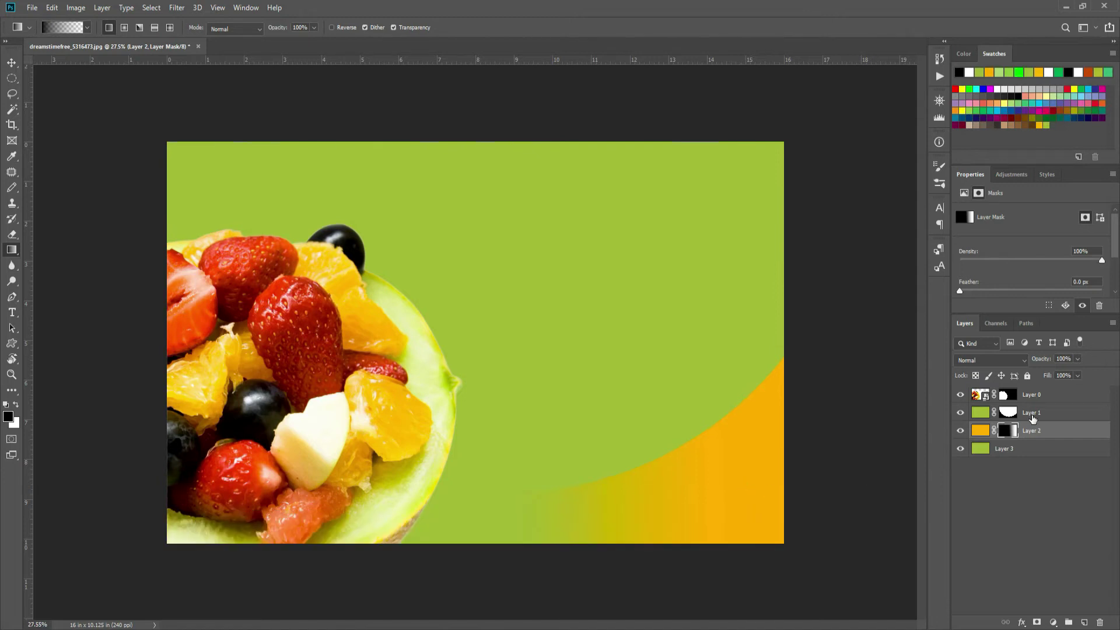
{"action": "left_click", "coordinate": [1031, 415]}
{"action": "left_click", "coordinate": [1023, 624]}
Apply an Inner Shadow (Multiply, 66% opacity, 73 px size) to the curved green Layer 1
{"action": "left_click", "coordinate": [1038, 576]}
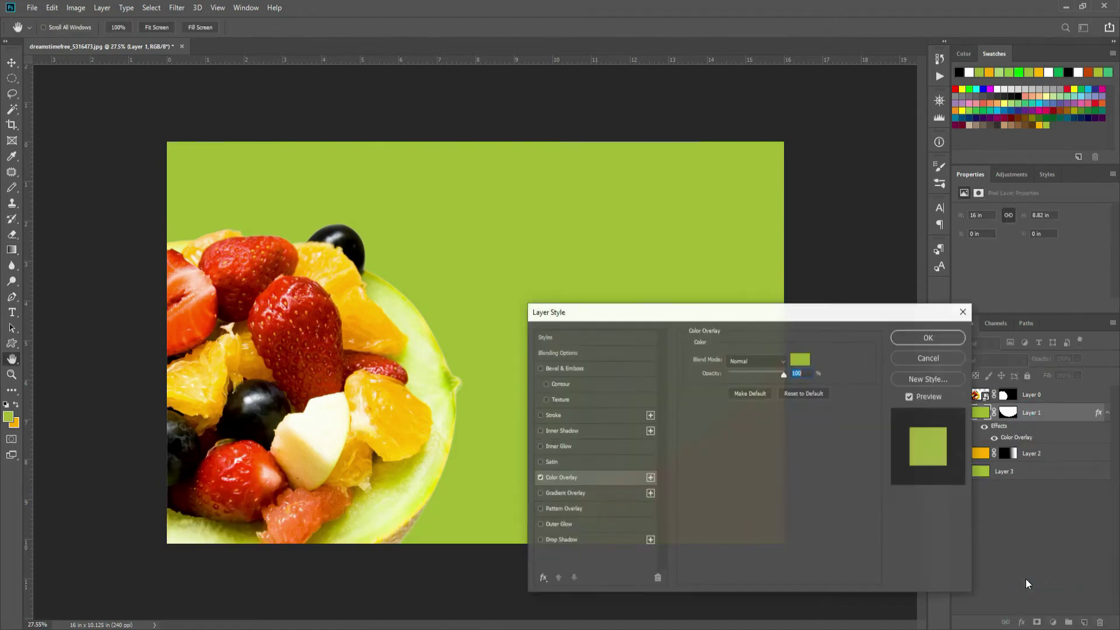
{"action": "left_click", "coordinate": [580, 432]}
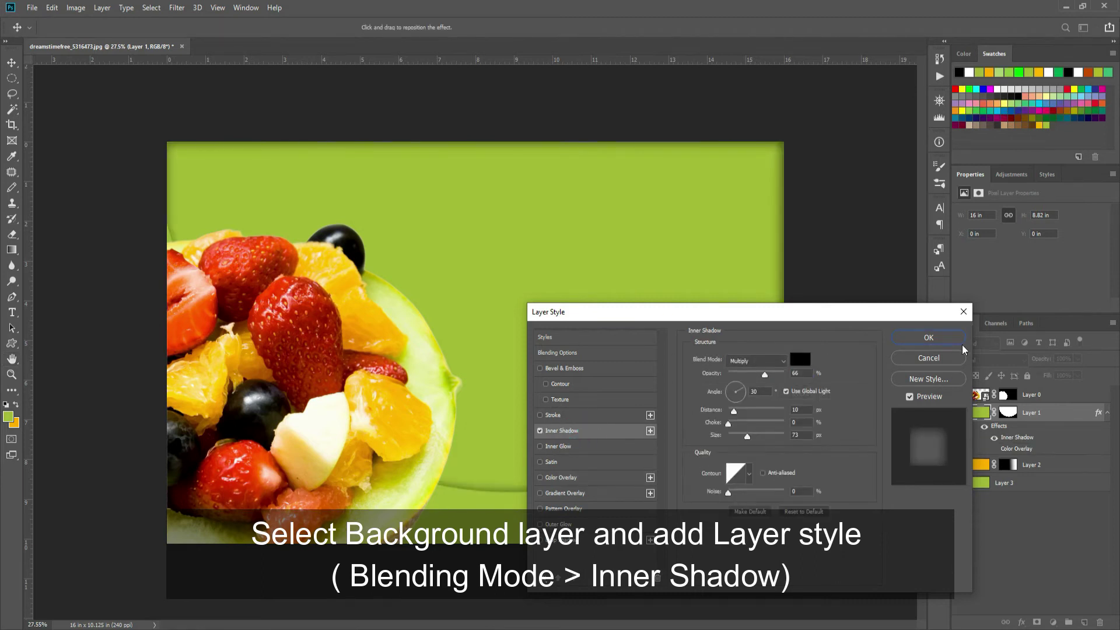
{"action": "mouse_move", "coordinate": [925, 324]}
{"action": "left_mouse_down"}
{"action": "mouse_move", "coordinate": [973, 171]}
{"action": "mouse_move", "coordinate": [861, 179]}
{"action": "left_mouse_up"}
{"action": "key", "text": "g"}
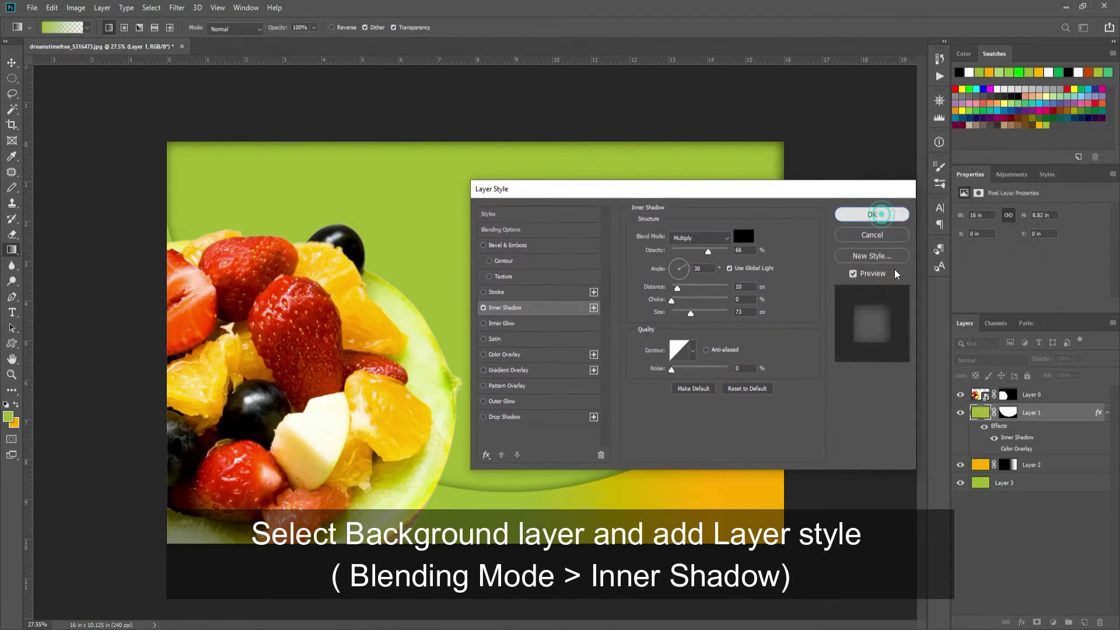
{"action": "left_click", "coordinate": [871, 211]}
{"action": "key", "text": "ctrl+t"}
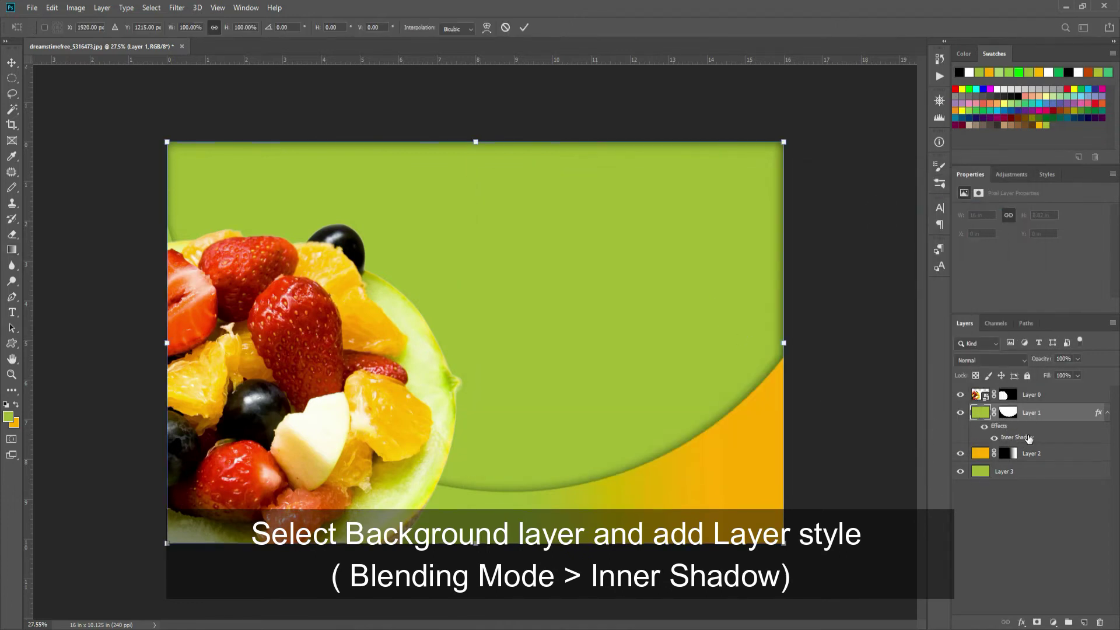
{"action": "left_click", "coordinate": [505, 28]}
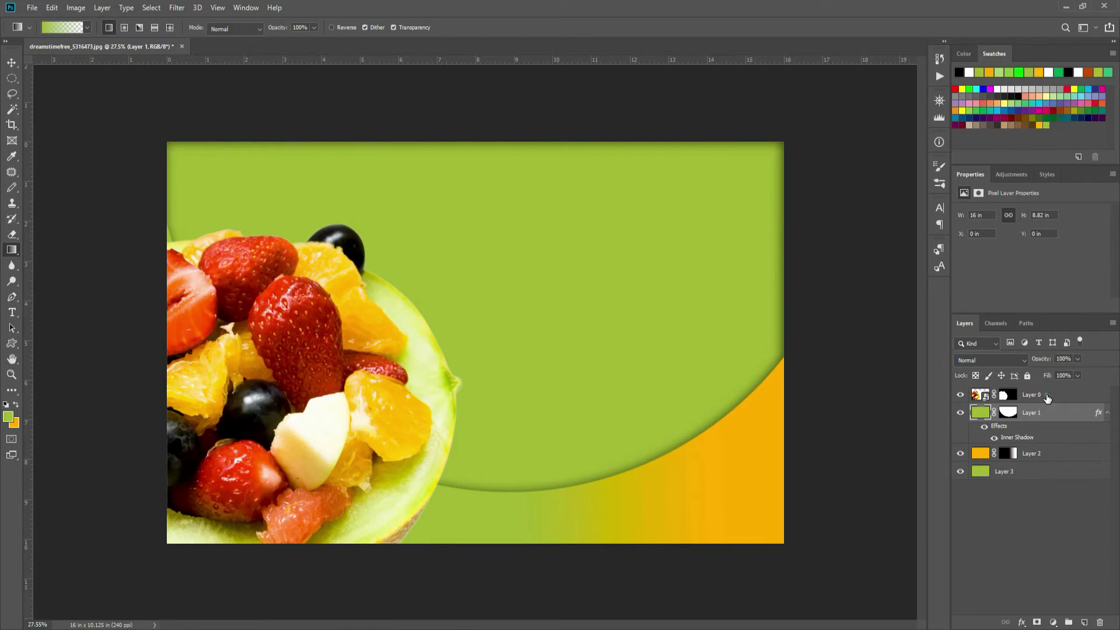
Group Layer 0 through Layer 3 into Group 1 and add a new Layer 4 beneath it
{"action": "left_click", "coordinate": [1047, 398]}
{"action": "left_click", "coordinate": [1025, 478], "text": "shift"}
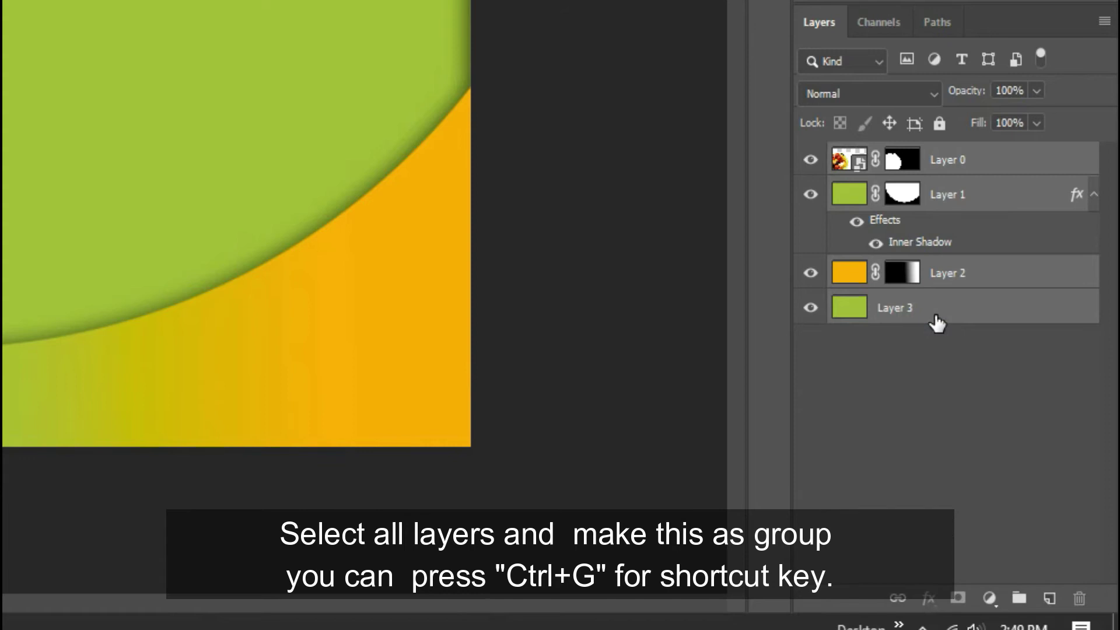
{"action": "key", "text": "ctrl+g"}
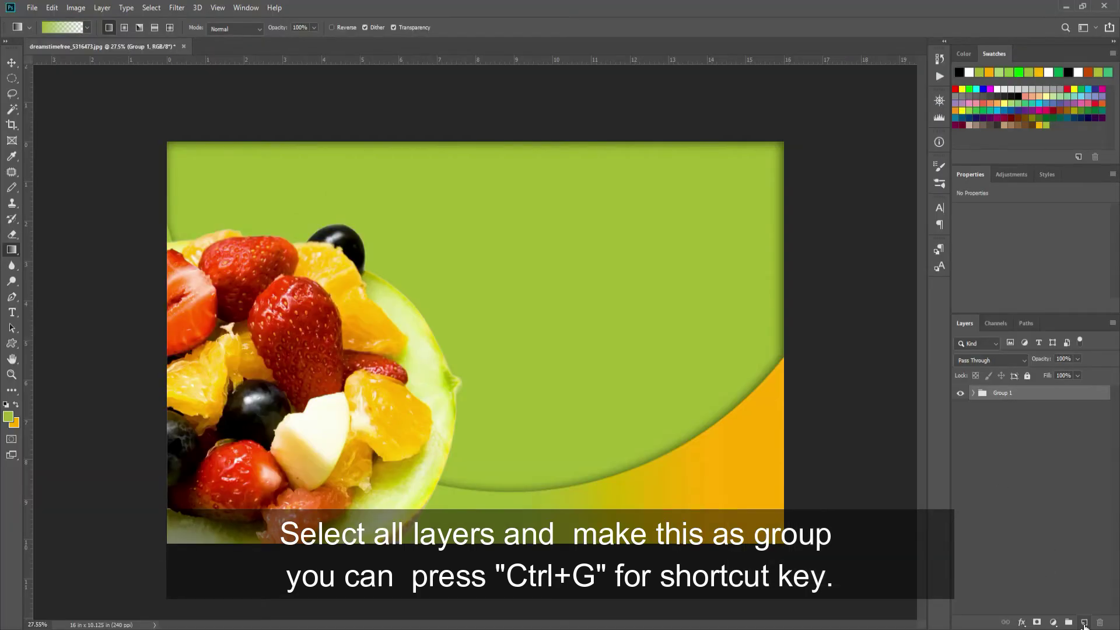
{"action": "left_click", "coordinate": [1086, 622]}
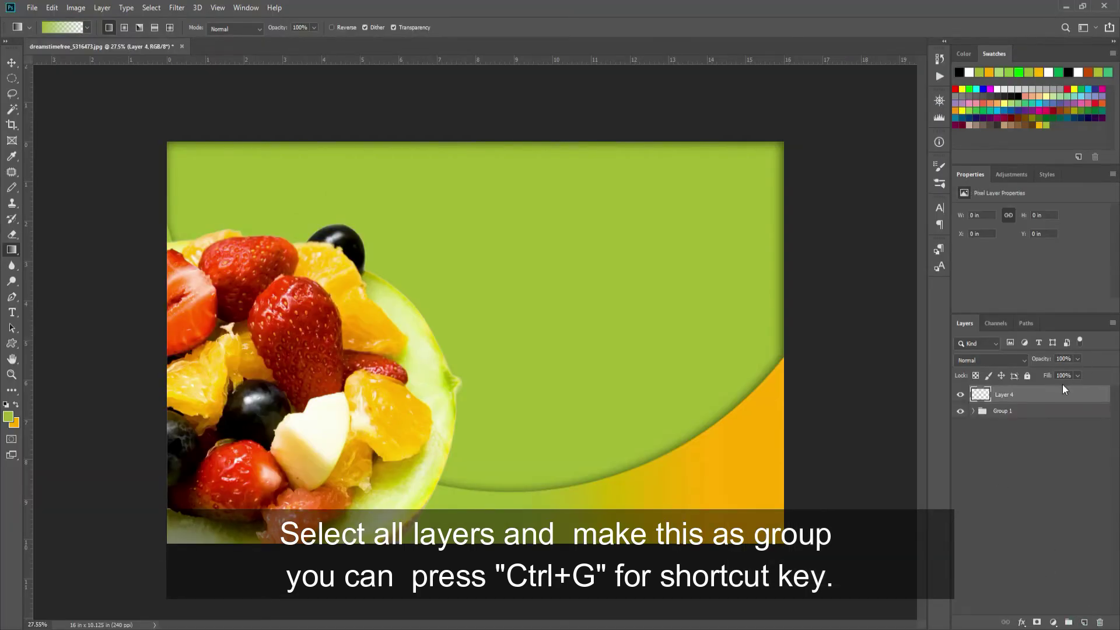
{"action": "key", "text": "ctrl+bracketleft"}
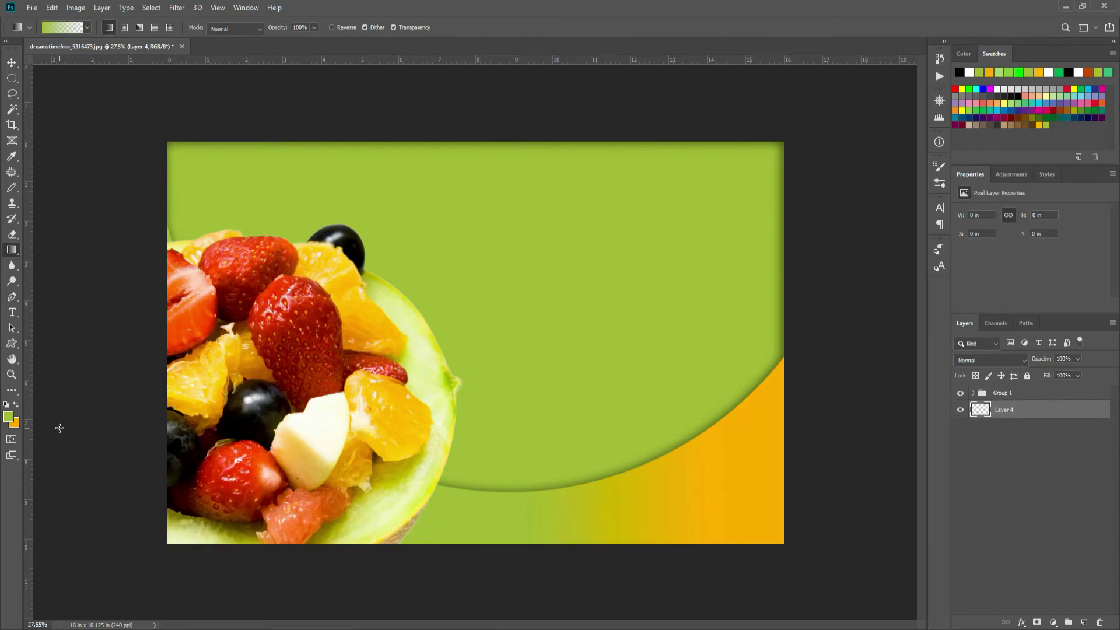
Reset the colours to default black and white and pick the Paint Bucket tool
{"action": "key", "text": "d"}
{"action": "right_click", "coordinate": [13, 250]}
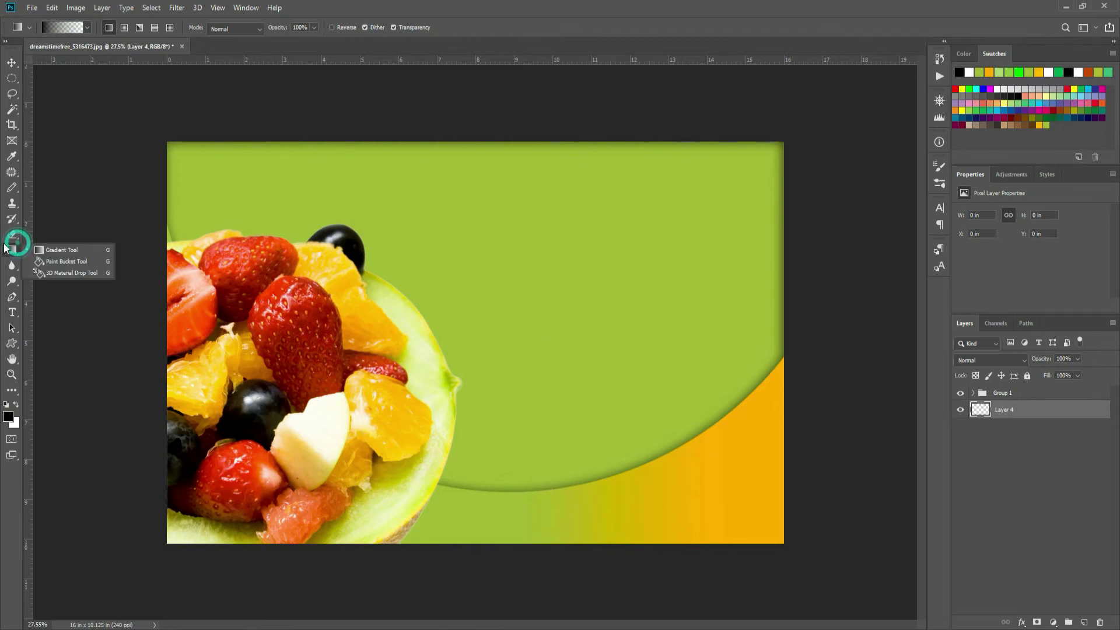
{"action": "left_click", "coordinate": [59, 262]}
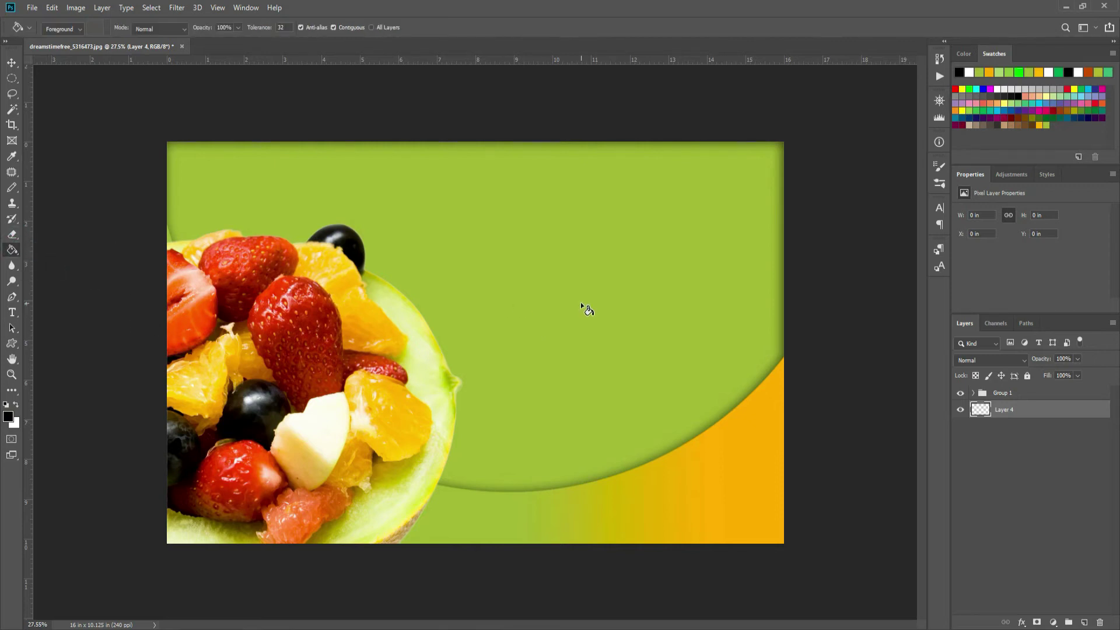
Fill Layer 4 with white using the Paint Bucket
{"action": "left_click", "coordinate": [582, 305]}
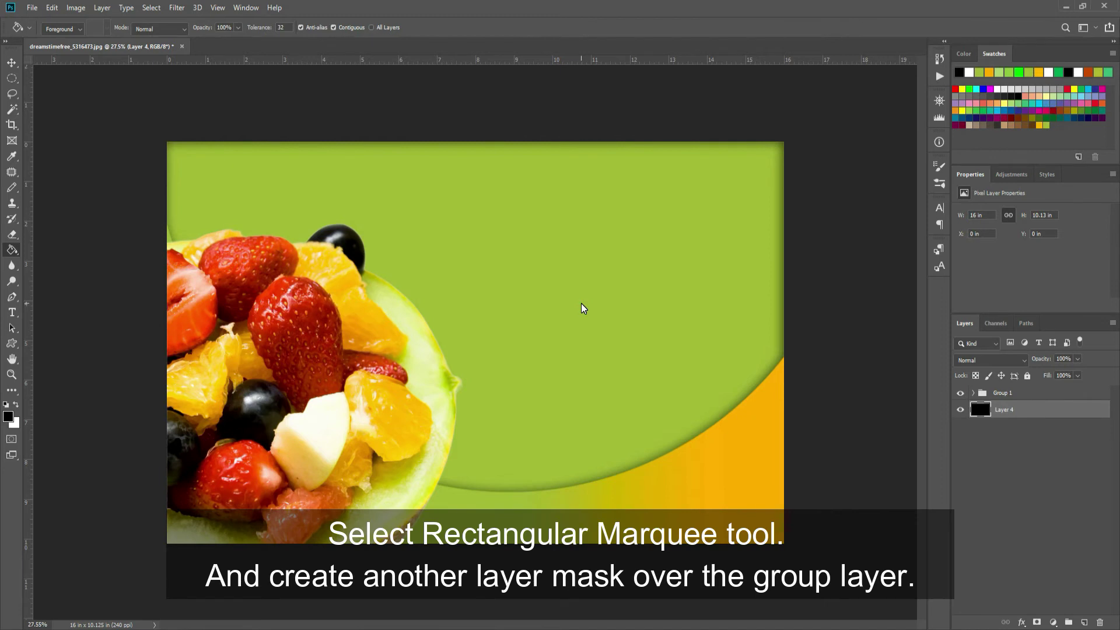
{"action": "key", "text": "x"}
{"action": "left_click", "coordinate": [632, 312]}
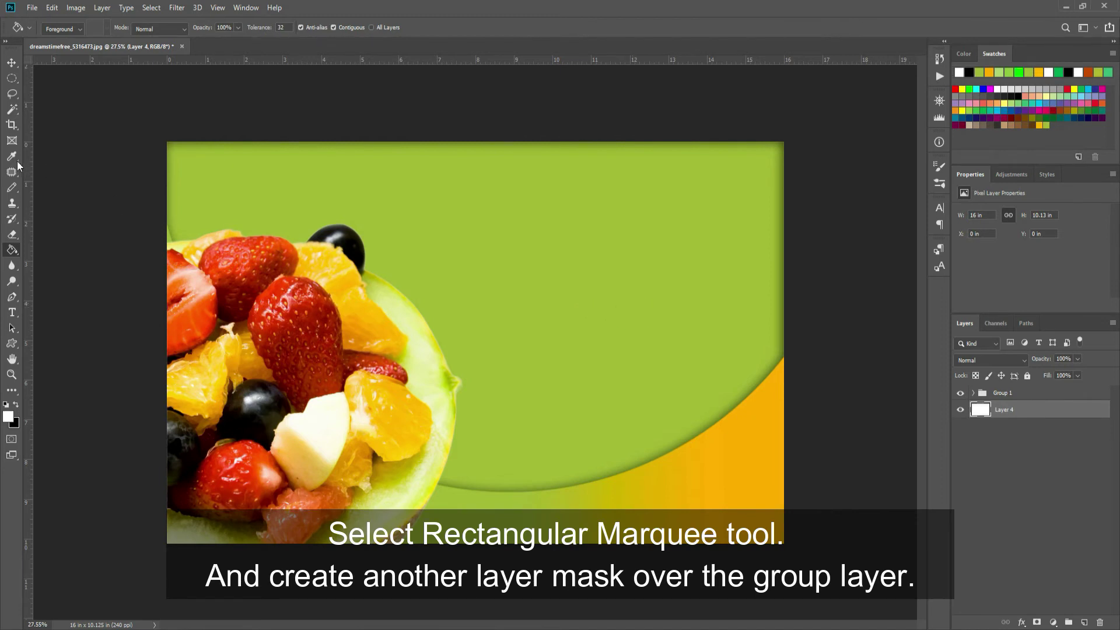
Mask Group 1 with an inset rectangular selection so a white border frames the banner
{"action": "left_click", "coordinate": [11, 78]}
{"action": "right_click", "coordinate": [11, 78]}
{"action": "left_click", "coordinate": [58, 79]}
{"action": "left_click_drag", "start_coordinate": [771, 328], "coordinate": [780, 330]}
{"action": "left_click_drag", "start_coordinate": [184, 345], "coordinate": [177, 344]}
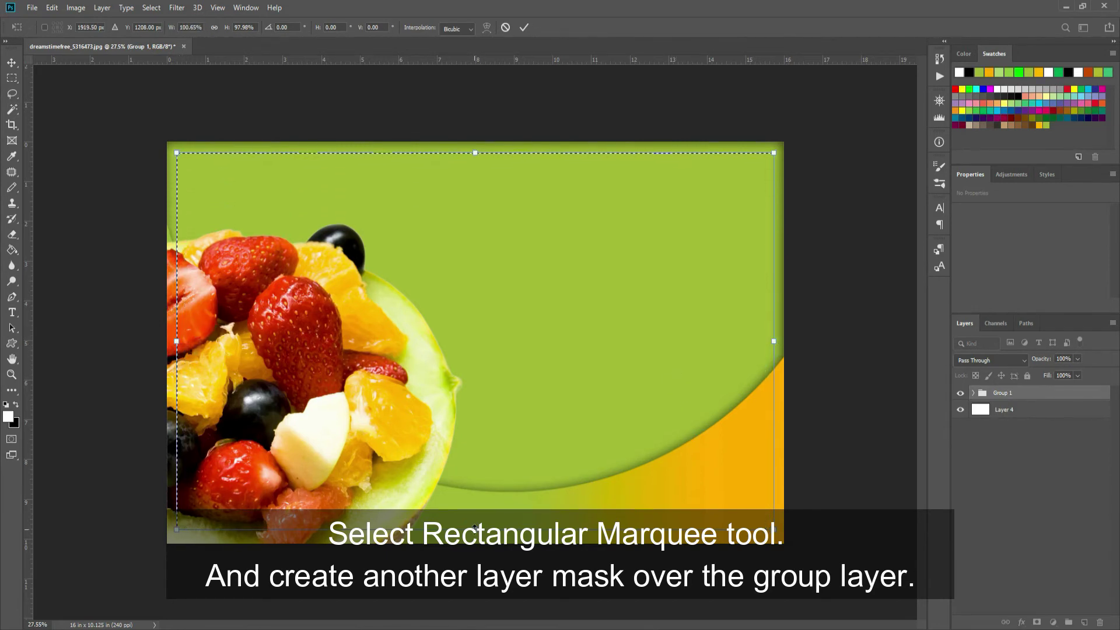
{"action": "left_click", "coordinate": [525, 27]}
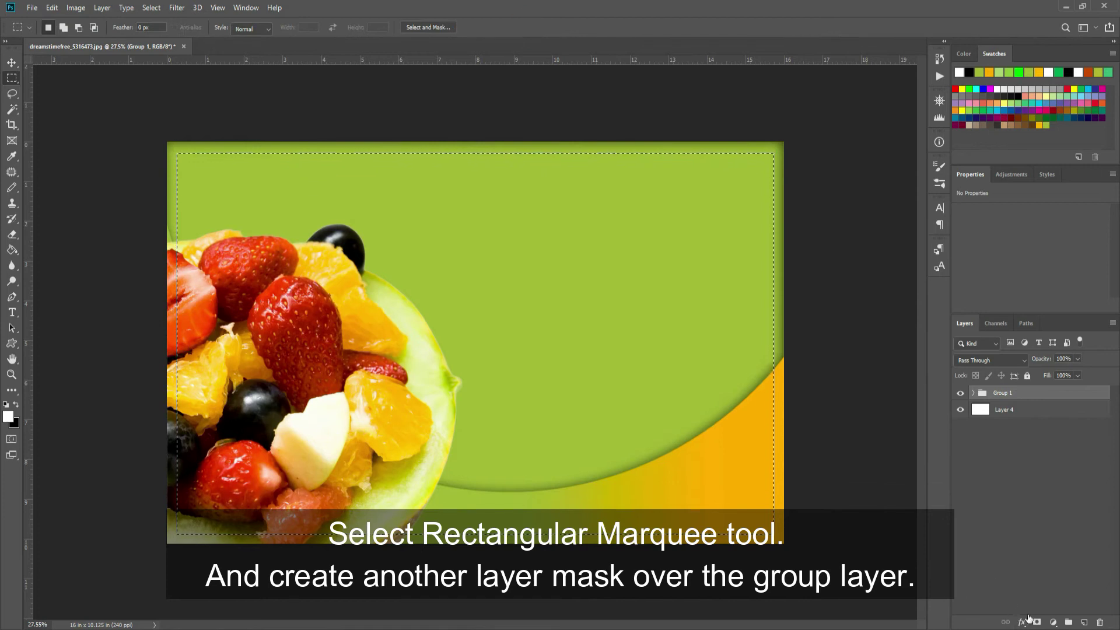
{"action": "left_click", "coordinate": [1036, 622]}
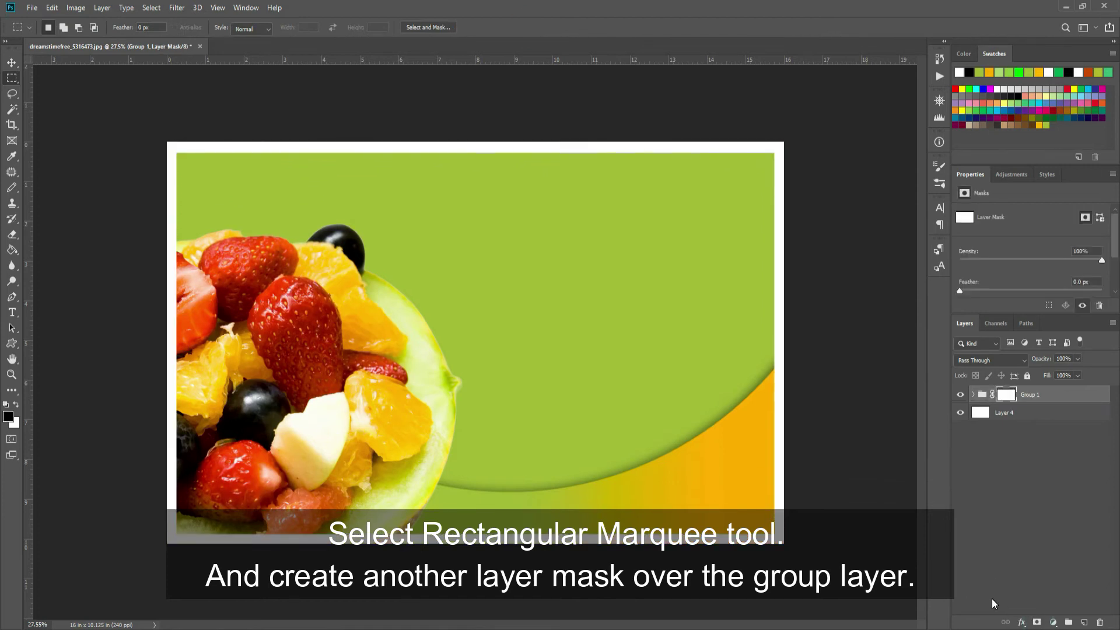
{"action": "left_click", "coordinate": [973, 395]}
{"action": "left_click", "coordinate": [1051, 413]}
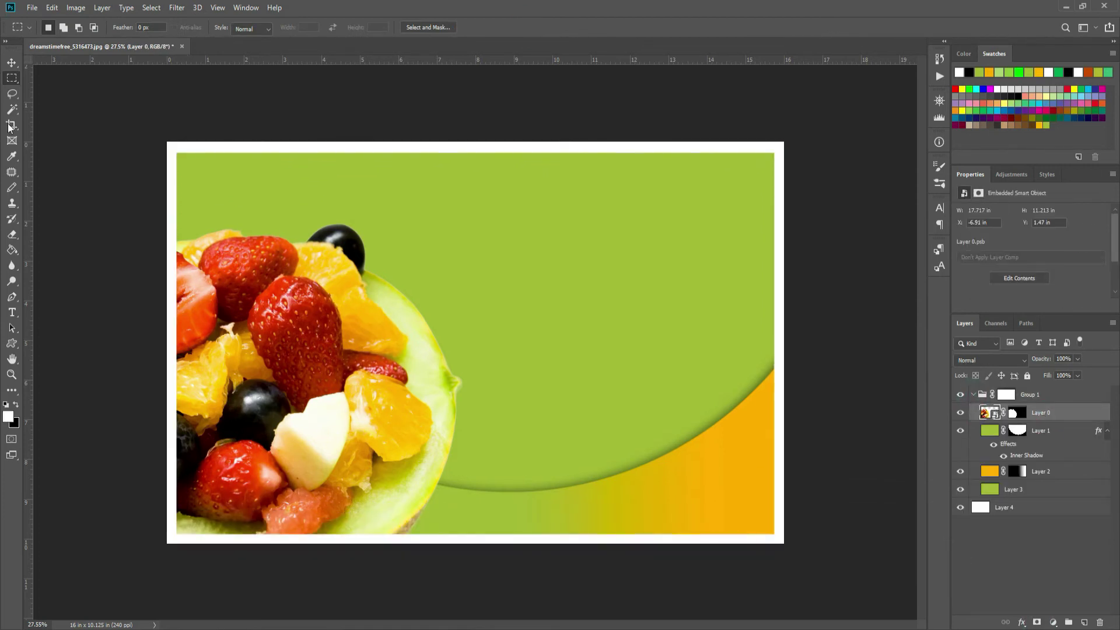
Add a two-line 'TROPICAL' / 'FRUITS' title text layer near the top centre
{"action": "left_click", "coordinate": [12, 312]}
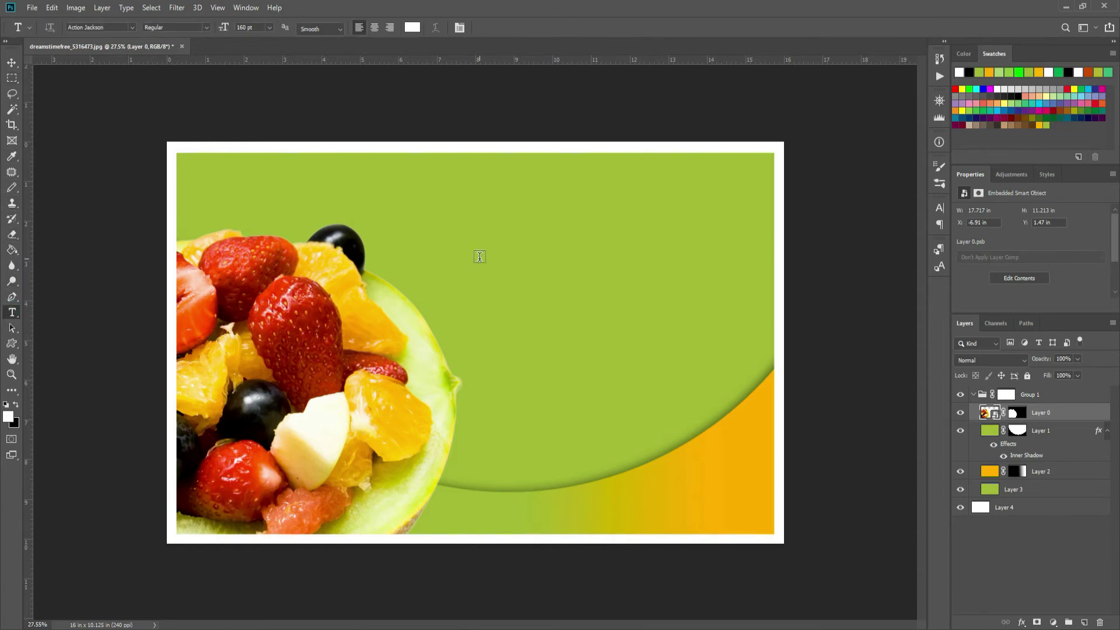
{"action": "left_click", "coordinate": [407, 255]}
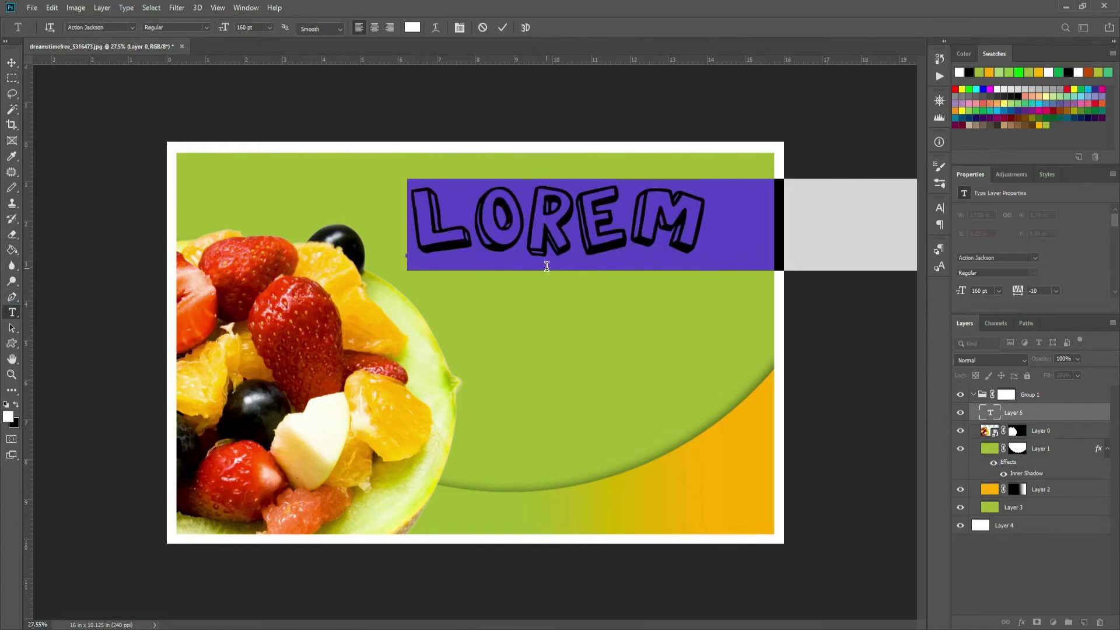
{"action": "type", "text": "TR"}
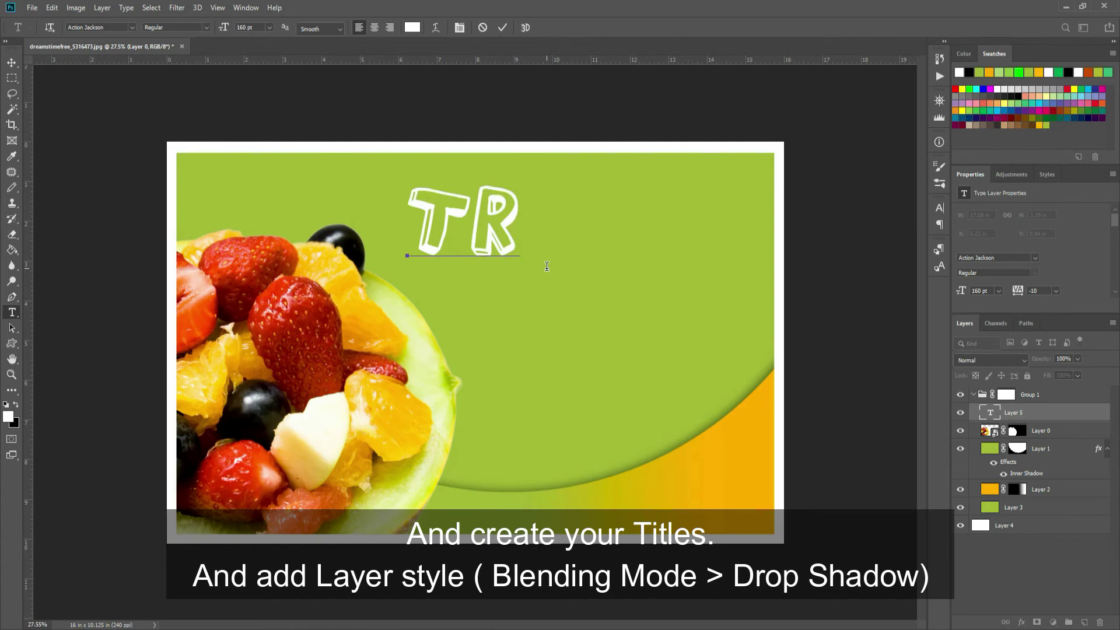
{"action": "type", "text": "OPICAL"}
{"action": "key", "text": "Return"}
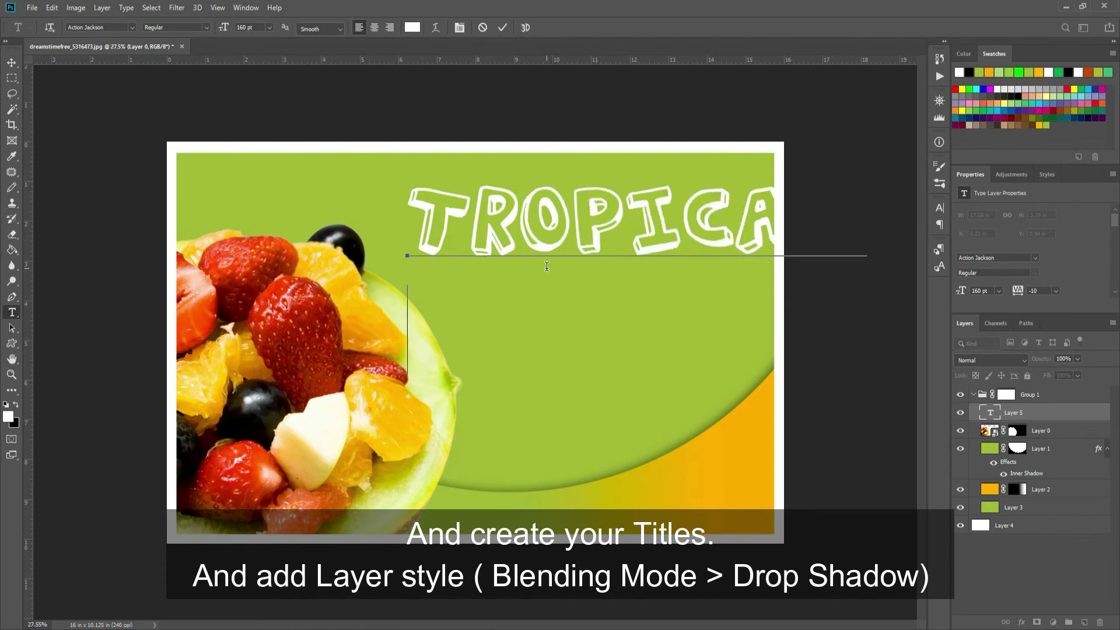
{"action": "key", "text": "Return"}
{"action": "type", "text": "FRUITS"}
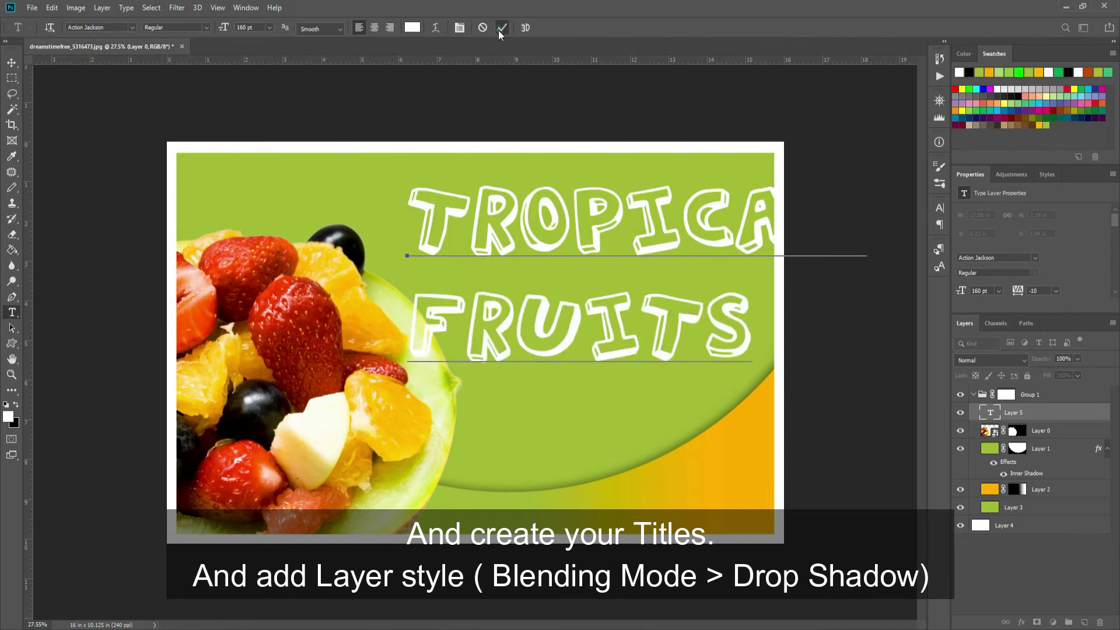
{"action": "left_click", "coordinate": [500, 28]}
Move the title about 140 px left and scale it to roughly 92%
{"action": "key", "text": "v"}
{"action": "left_click_drag", "start_coordinate": [646, 243], "coordinate": [564, 243]}
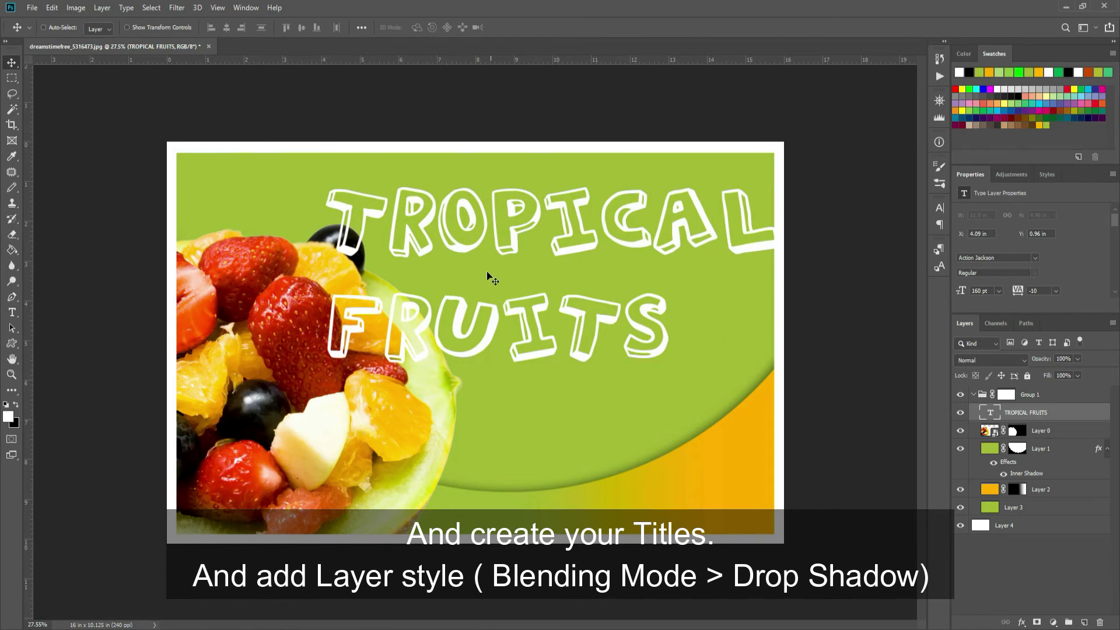
{"action": "key", "text": "ctrl"}
{"action": "key", "text": "ctrl+t"}
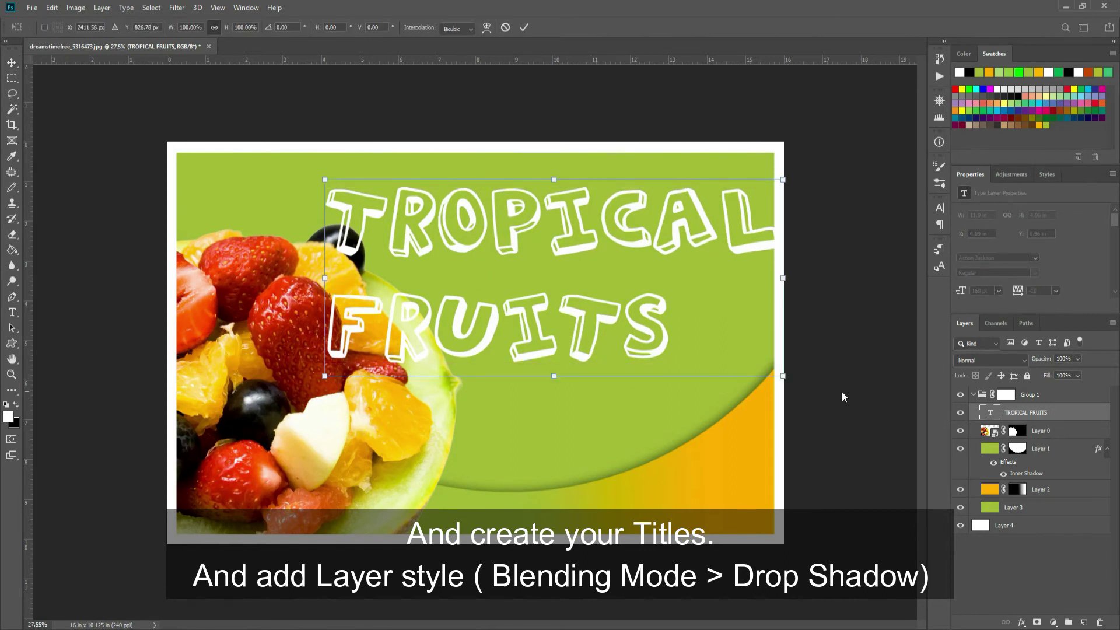
{"action": "left_click_drag", "start_coordinate": [784, 377], "coordinate": [748, 367]}
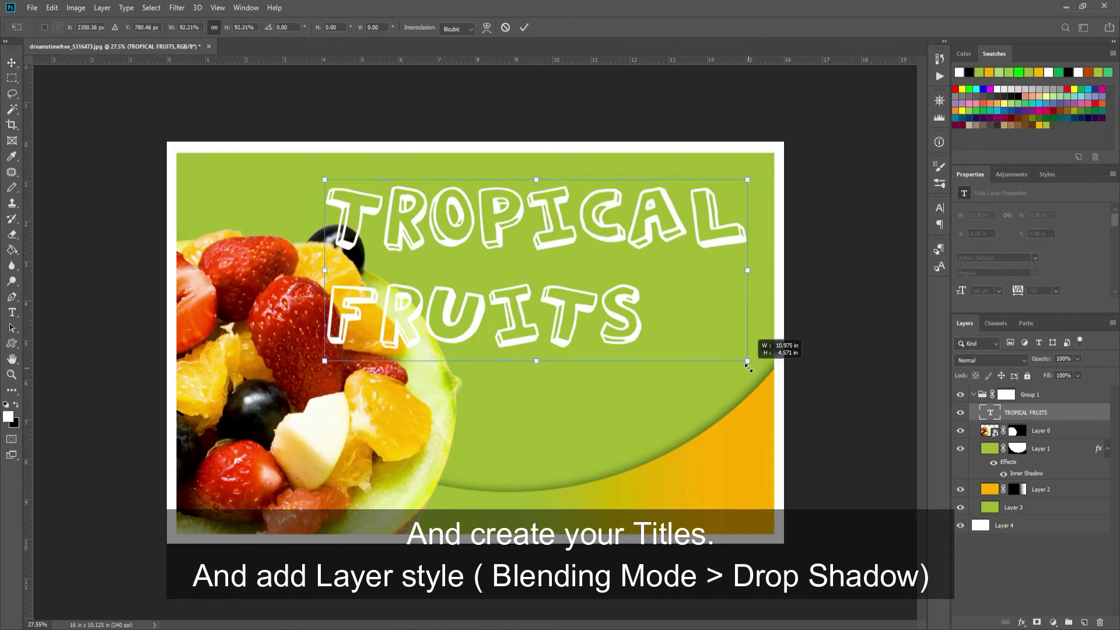
{"action": "left_click", "coordinate": [524, 27]}
Right-align the title's two lines in the Paragraph panel and move the title rightward
{"action": "left_click", "coordinate": [939, 208]}
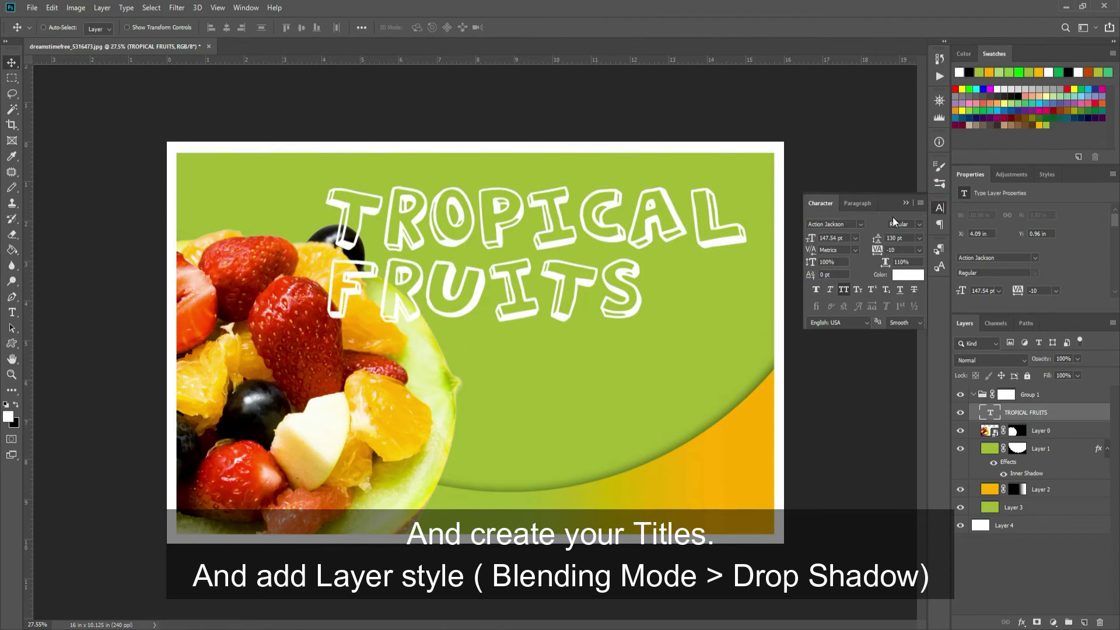
{"action": "left_click", "coordinate": [857, 204]}
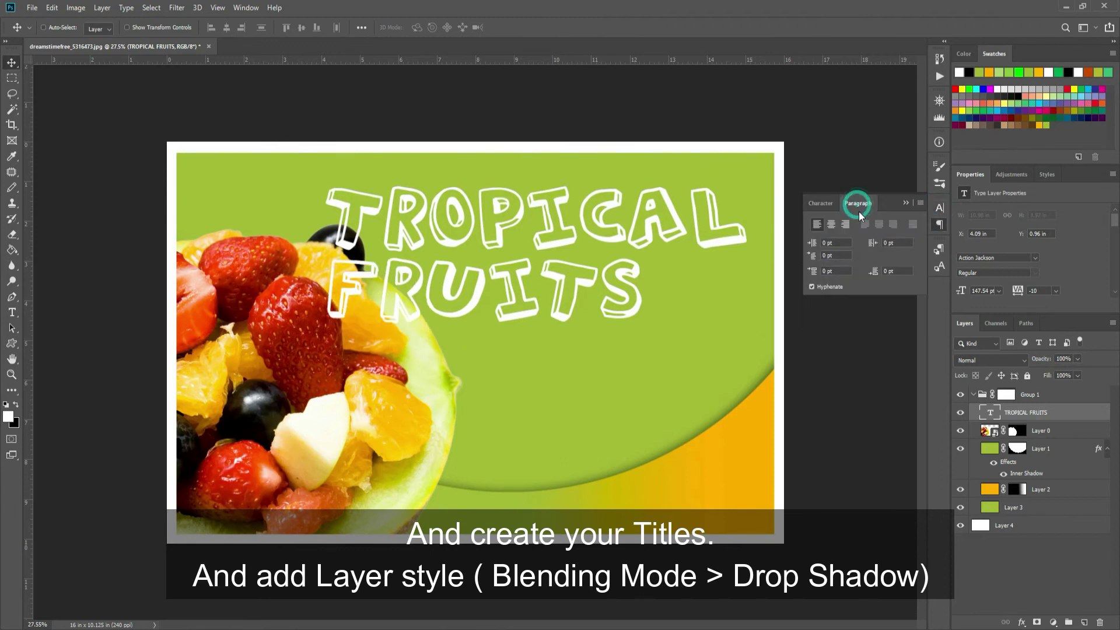
{"action": "left_click", "coordinate": [831, 224]}
{"action": "left_click_drag", "start_coordinate": [386, 229], "coordinate": [621, 231]}
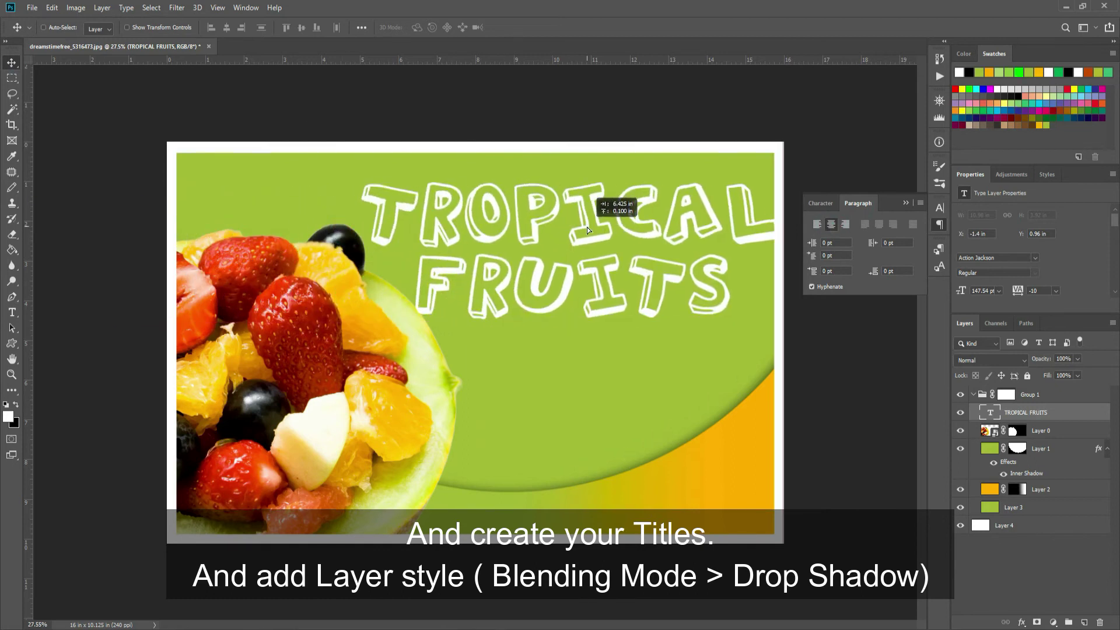
{"action": "left_click", "coordinate": [845, 224]}
{"action": "left_click_drag", "start_coordinate": [515, 258], "coordinate": [699, 258]}
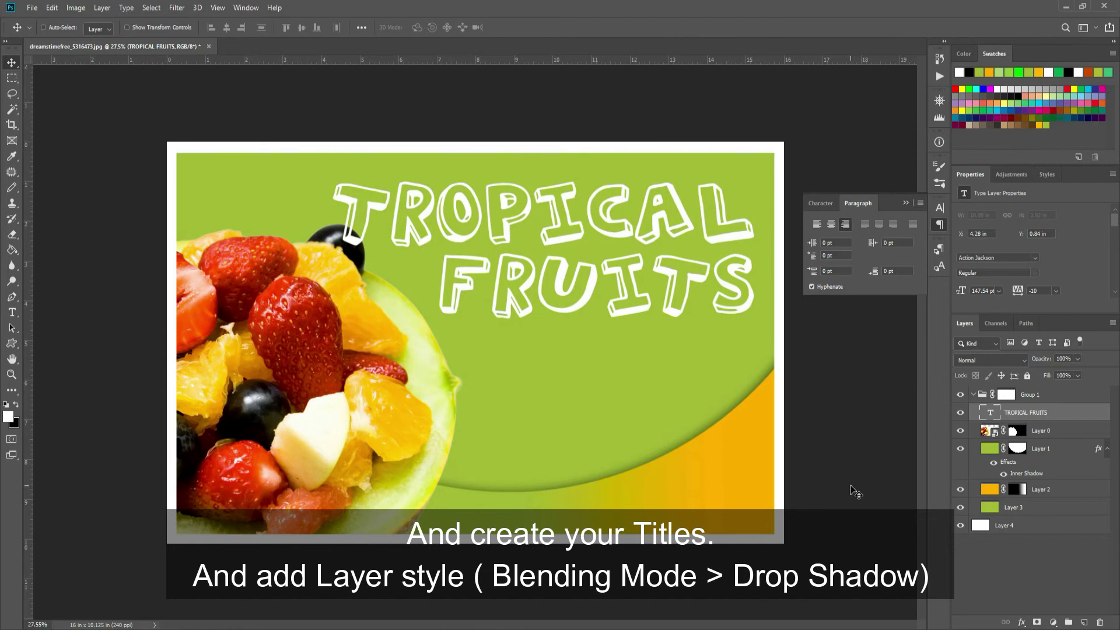
Give the title a Drop Shadow with distance 14 and opacity 18%
{"action": "left_click", "coordinate": [1021, 622]}
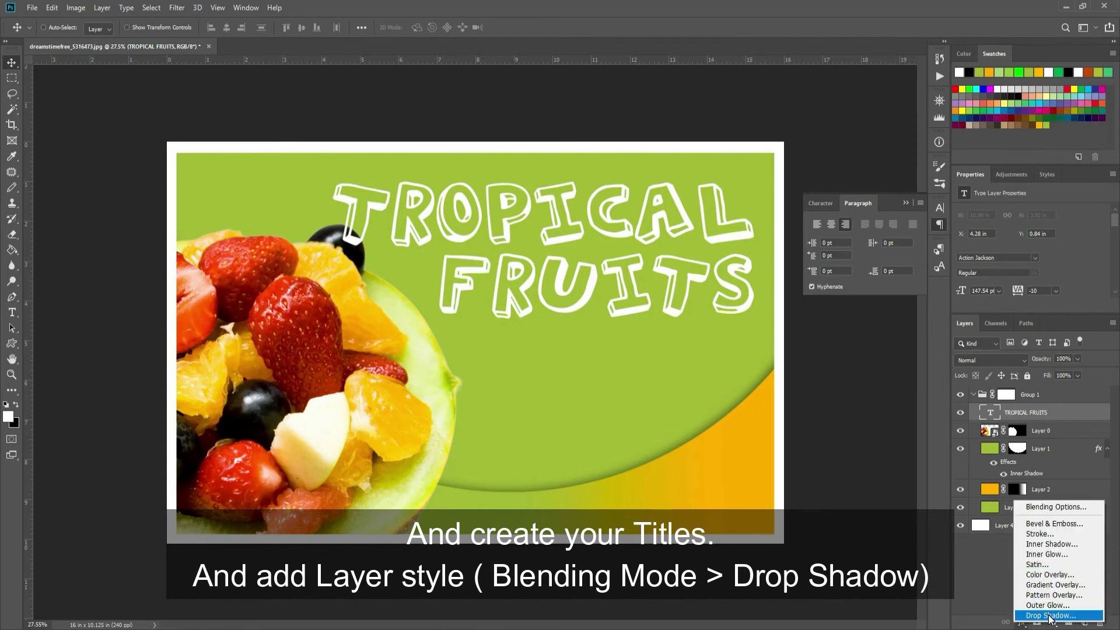
{"action": "left_click", "coordinate": [1050, 615]}
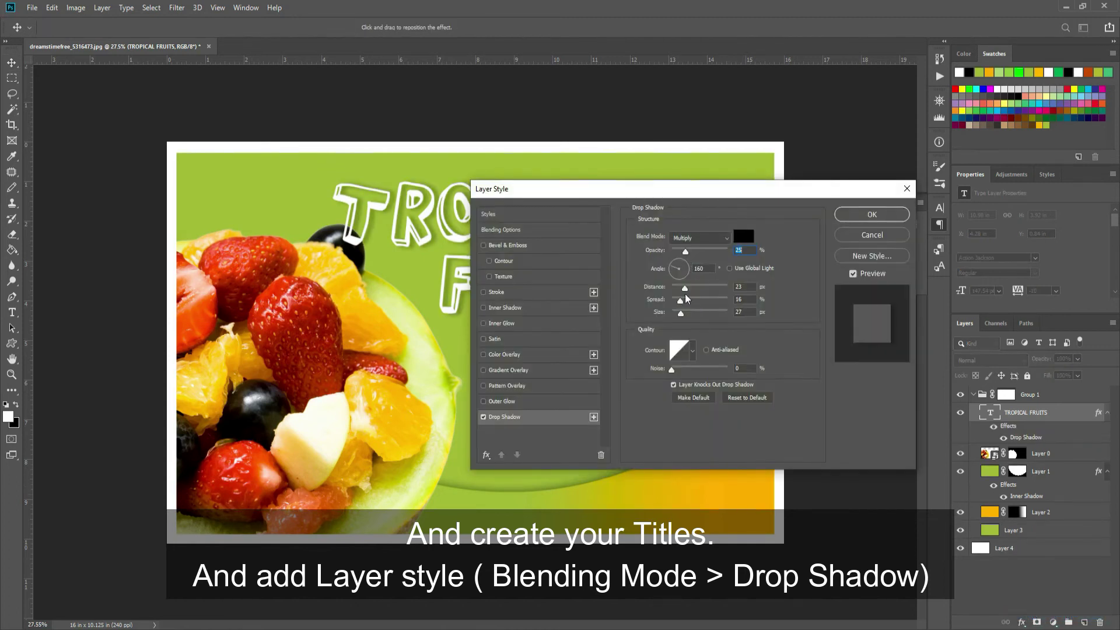
{"action": "left_click_drag", "start_coordinate": [684, 287], "coordinate": [679, 289]}
{"action": "left_click", "coordinate": [680, 252]}
{"action": "left_click", "coordinate": [861, 216]}
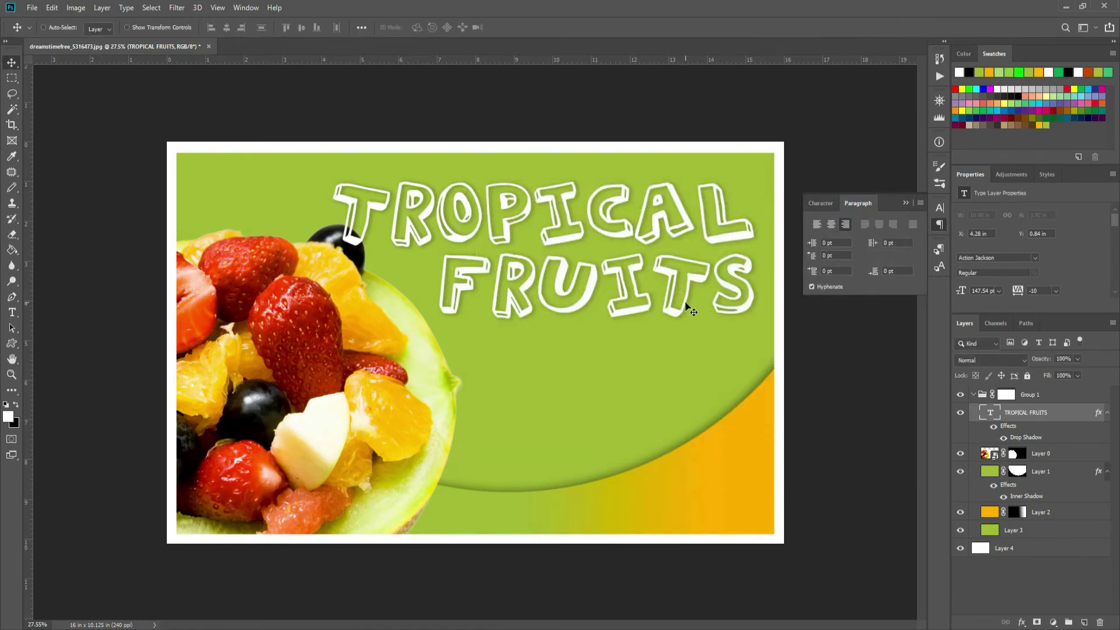
Move the title slightly down and scale it to about 96%
{"action": "left_click_drag", "start_coordinate": [686, 306], "coordinate": [558, 276]}
{"action": "key", "text": "ctrl"}
{"action": "key", "text": "ctrl+t"}
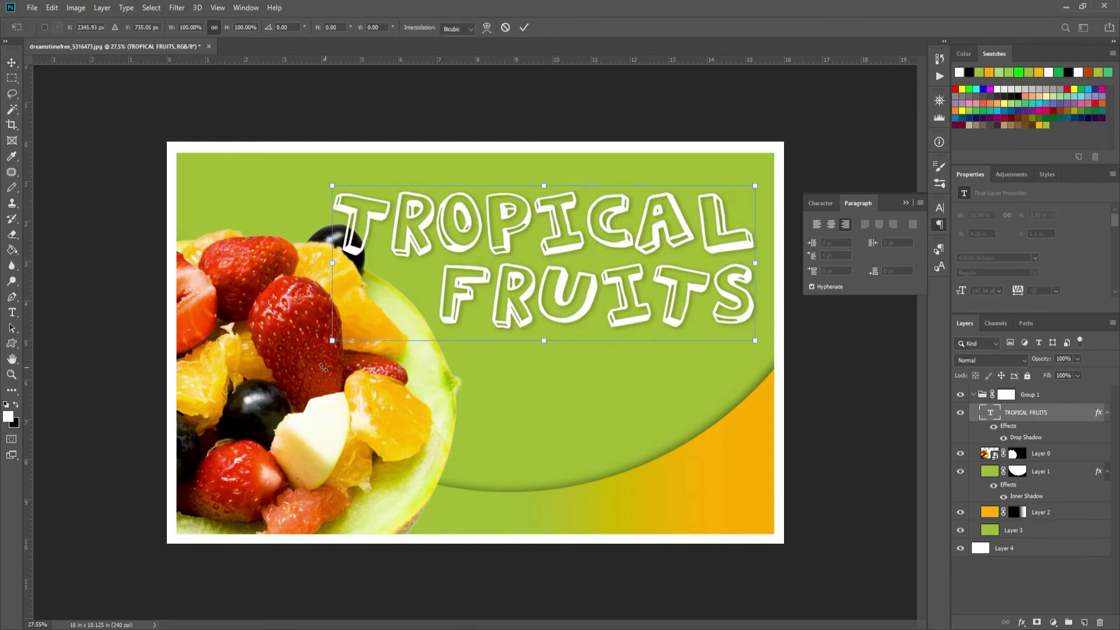
{"action": "left_click_drag", "start_coordinate": [330, 340], "coordinate": [350, 330]}
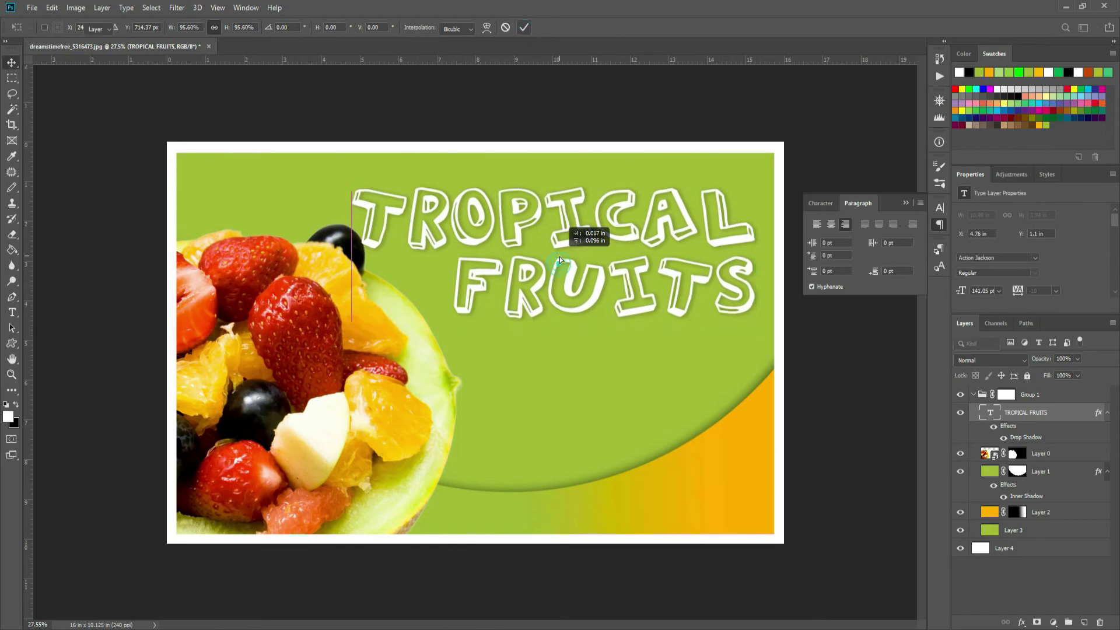
{"action": "key", "text": "Return"}
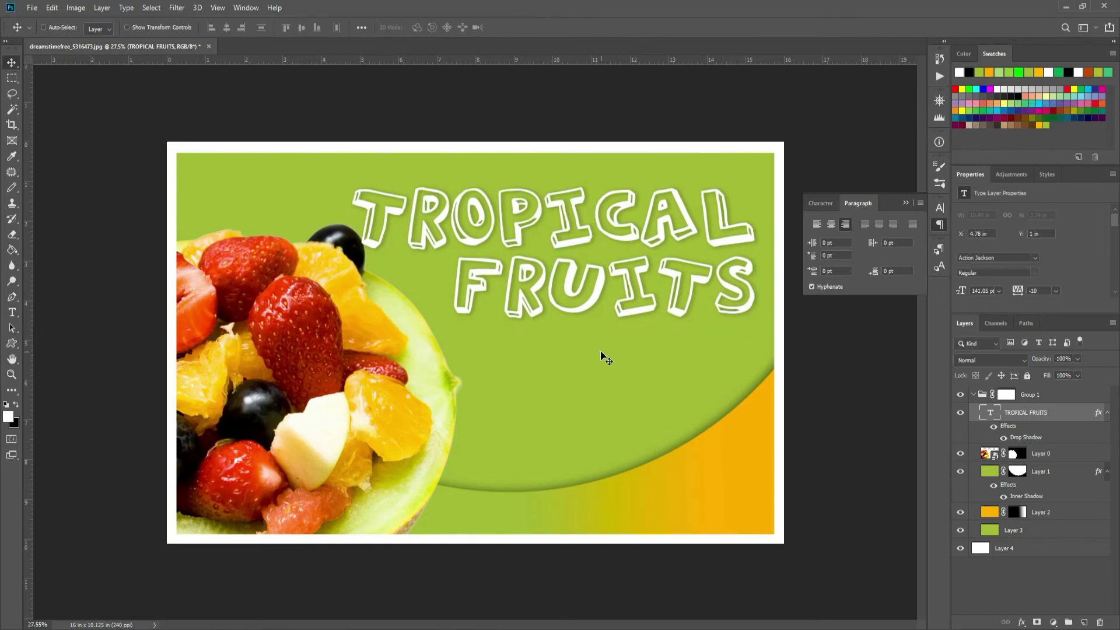
Select the fruit photo on Layer 0, move it left and down, and enlarge it to about 103%
{"action": "left_click", "coordinate": [939, 224]}
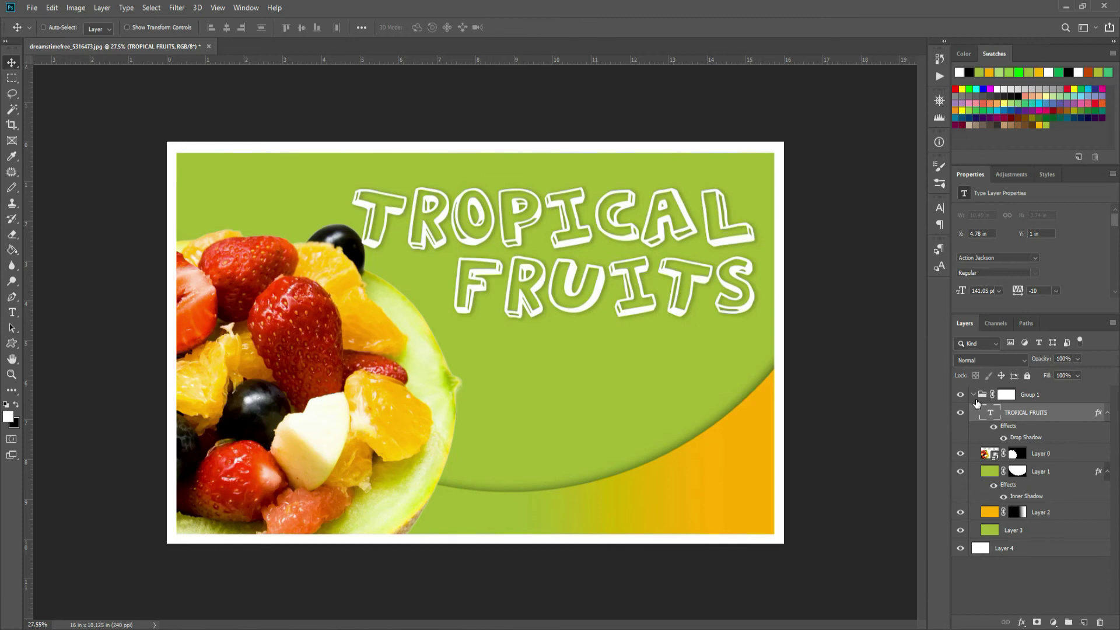
{"action": "left_click", "coordinate": [973, 395]}
{"action": "left_click", "coordinate": [85, 142]}
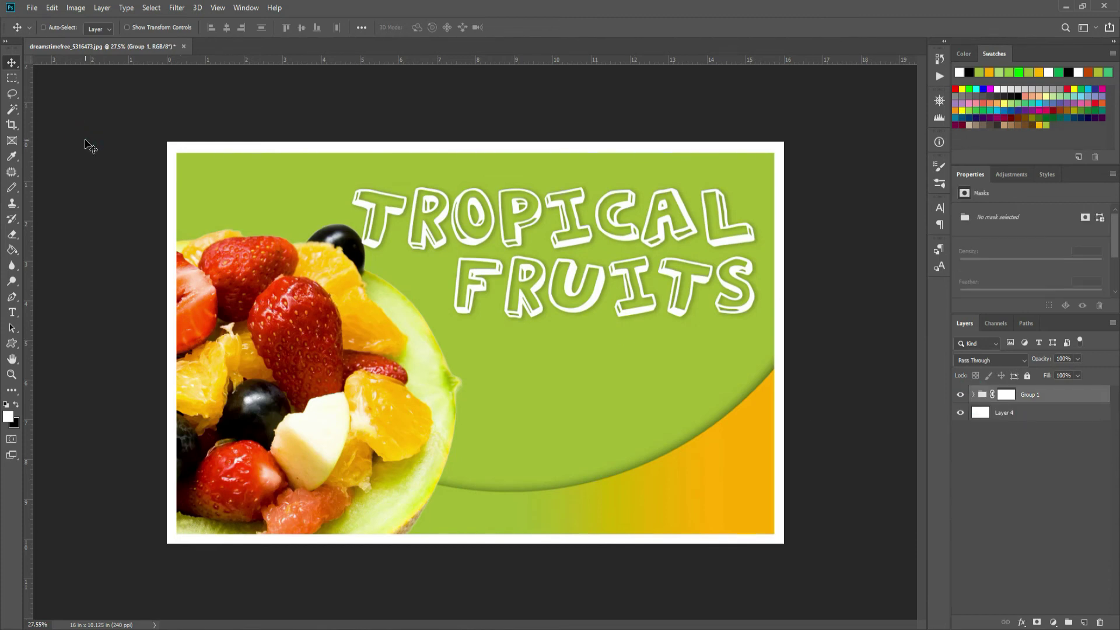
{"action": "left_click", "coordinate": [372, 315], "text": "ctrl"}
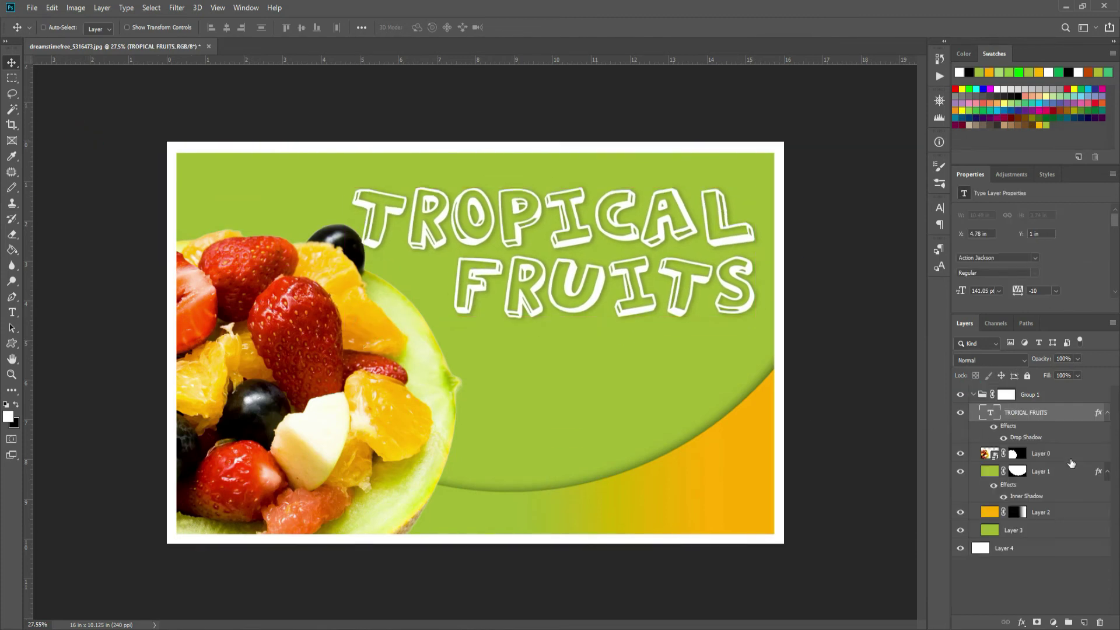
{"action": "left_click", "coordinate": [437, 389], "text": "ctrl"}
{"action": "left_click_drag", "start_coordinate": [435, 387], "coordinate": [415, 393]}
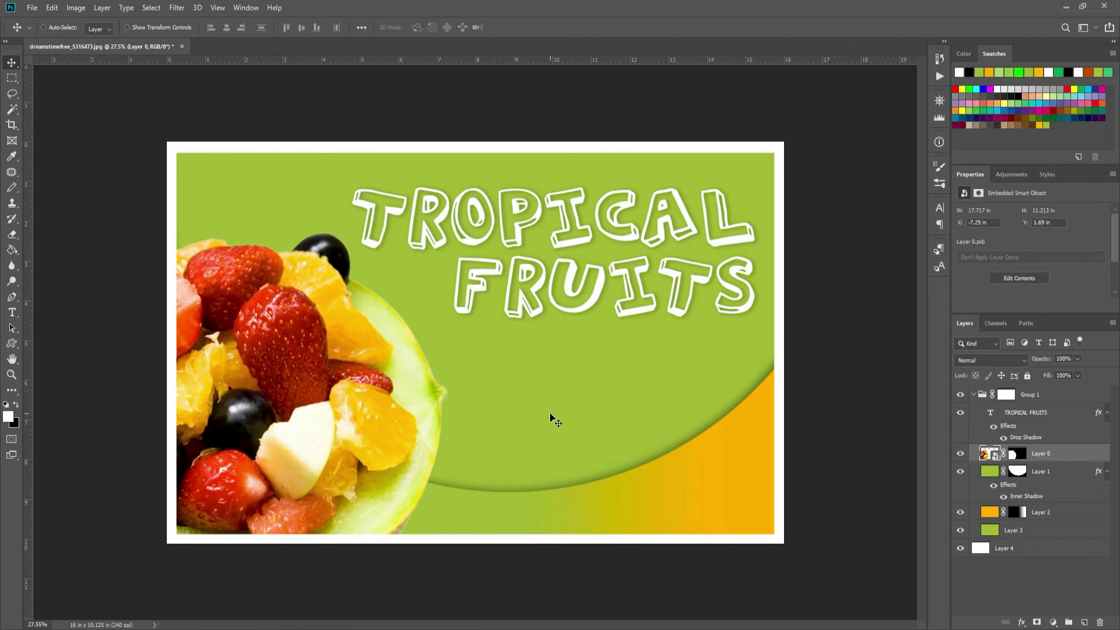
{"action": "key", "text": "ctrl+t"}
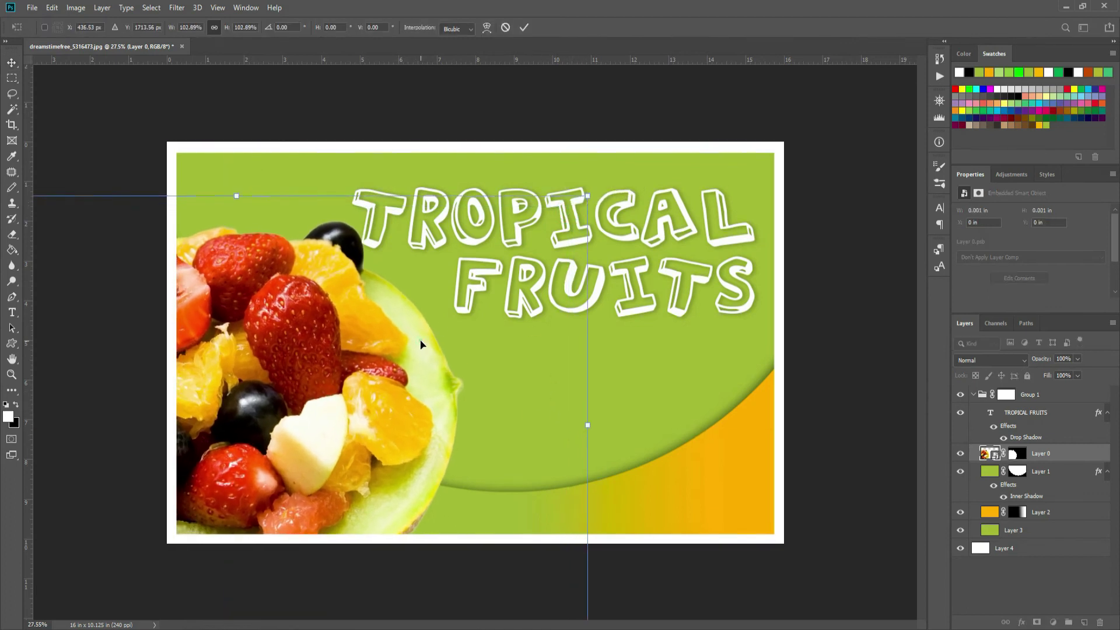
{"action": "left_click_drag", "start_coordinate": [569, 212], "coordinate": [576, 209]}
{"action": "left_click", "coordinate": [524, 28]}
Move the fruit photo up-right, rotate it about 12°, then tilt it back about 2.75°
{"action": "mouse_move", "coordinate": [348, 326]}
{"action": "left_mouse_down"}
{"action": "mouse_move", "coordinate": [358, 317]}
{"action": "mouse_move", "coordinate": [397, 376]}
{"action": "left_mouse_up"}
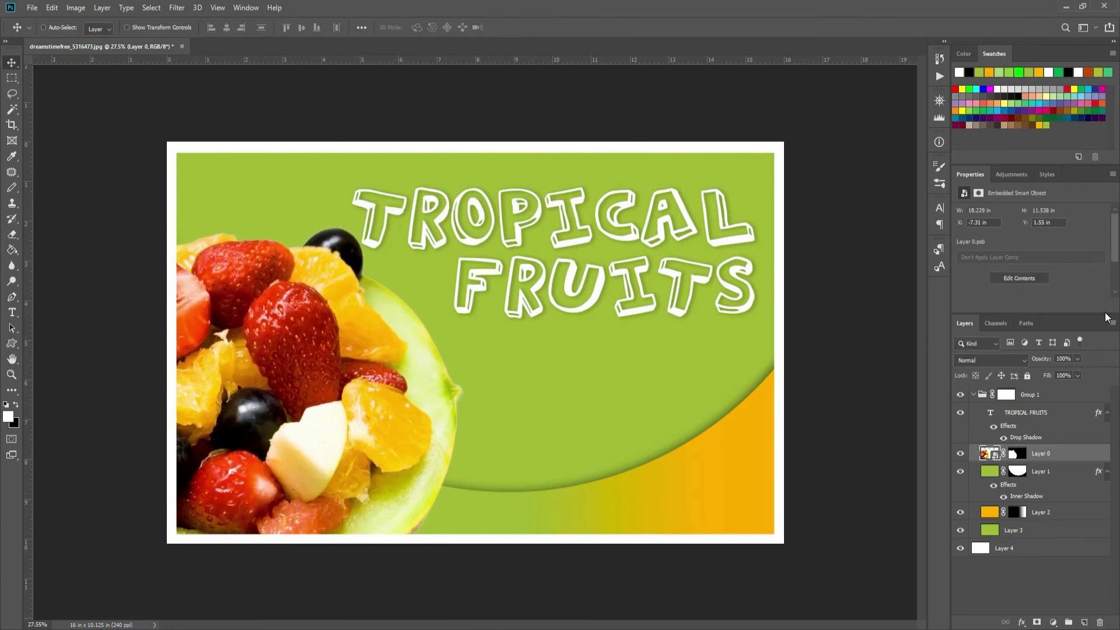
{"action": "key", "text": "ctrl+t"}
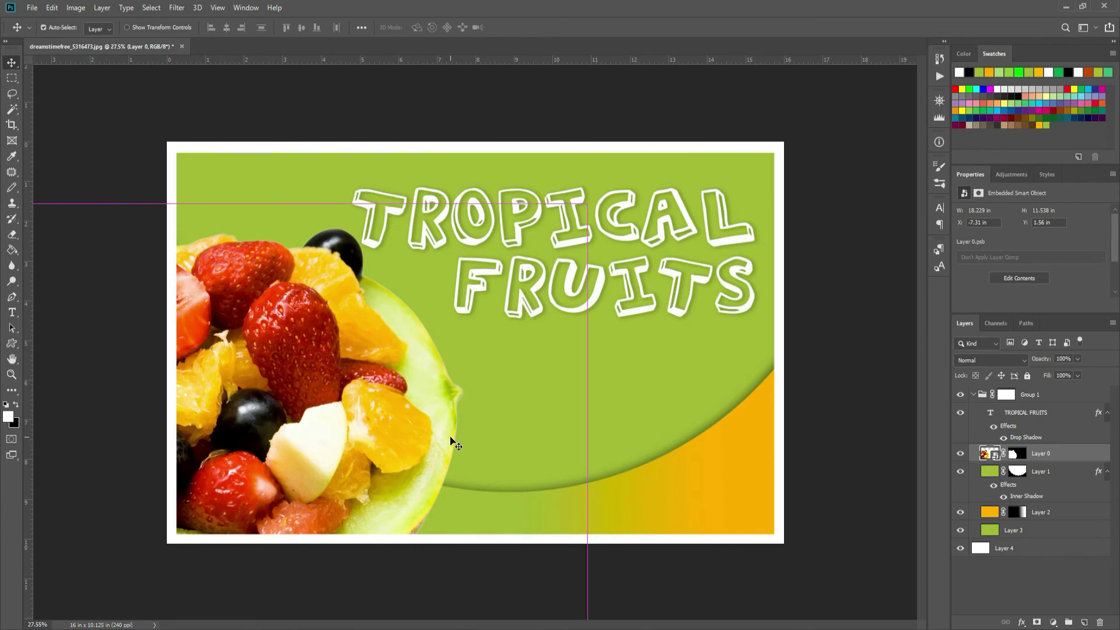
{"action": "mouse_move", "coordinate": [611, 201]}
{"action": "left_mouse_down"}
{"action": "mouse_move", "coordinate": [648, 347]}
{"action": "mouse_move", "coordinate": [642, 402]}
{"action": "left_mouse_up"}
{"action": "left_click_drag", "start_coordinate": [326, 422], "coordinate": [333, 400]}
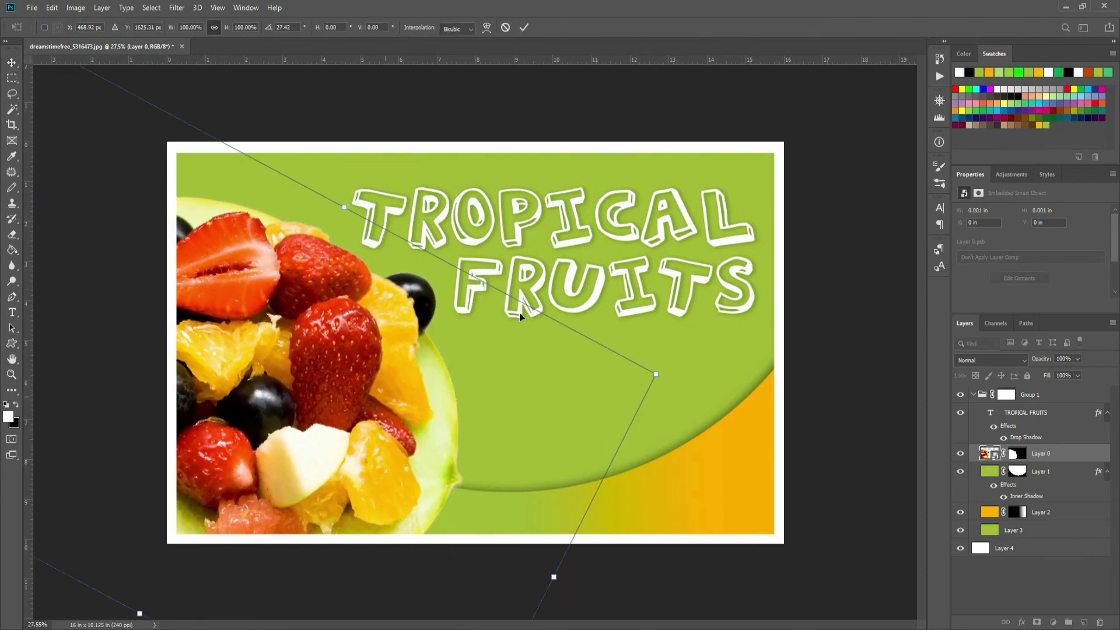
{"action": "left_click", "coordinate": [523, 29]}
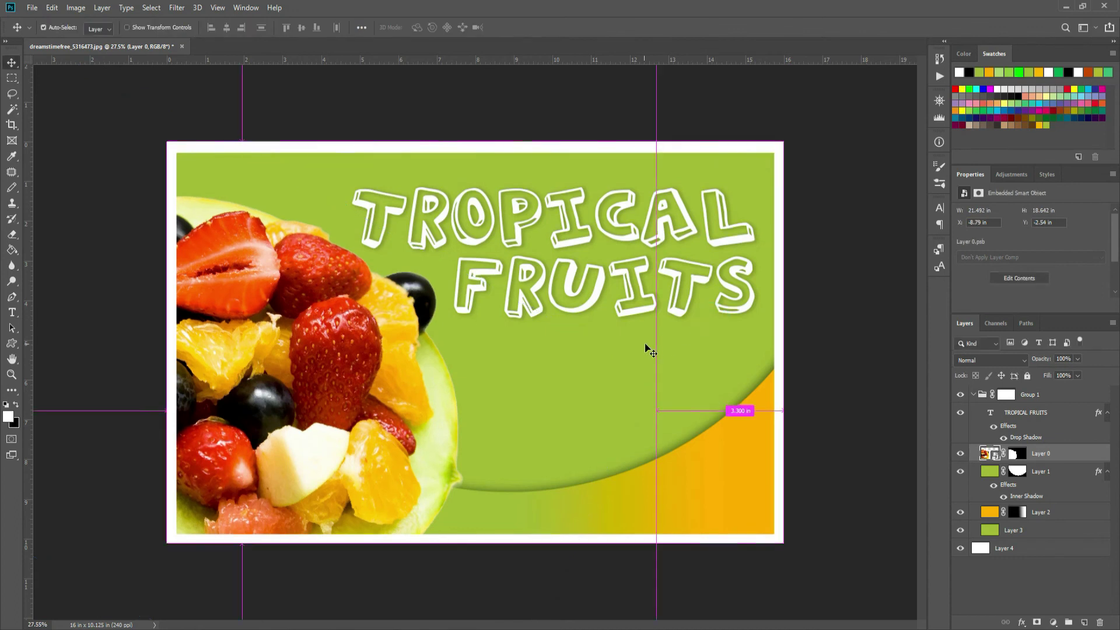
{"action": "key", "text": "ctrl+t"}
{"action": "left_click_drag", "start_coordinate": [698, 311], "coordinate": [694, 310]}
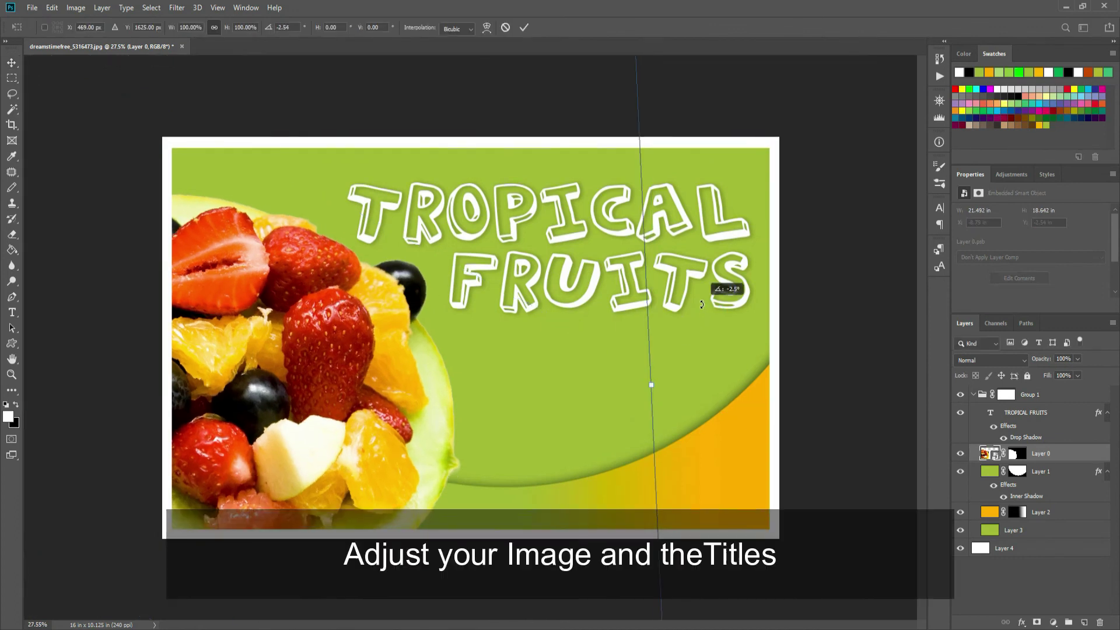
{"action": "key", "text": "Return"}
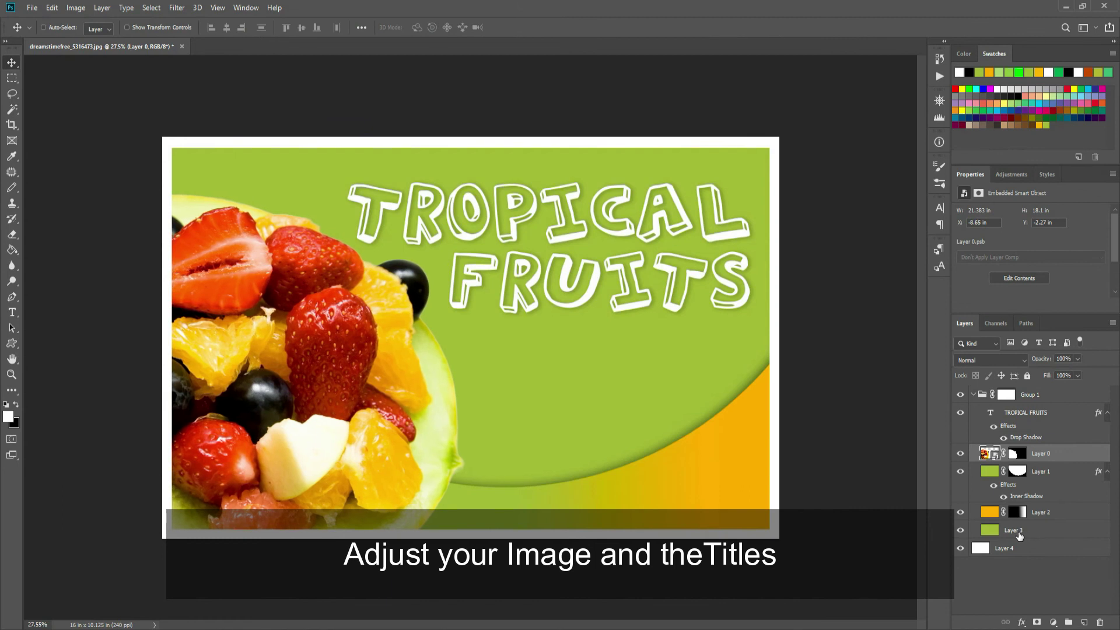
Nudge the fruit photo left, then scale the title to about 96.57% and shift it up-left
{"action": "scroll", "coordinate": [521, 298], "scroll_direction": "down", "scroll_amount": 1}
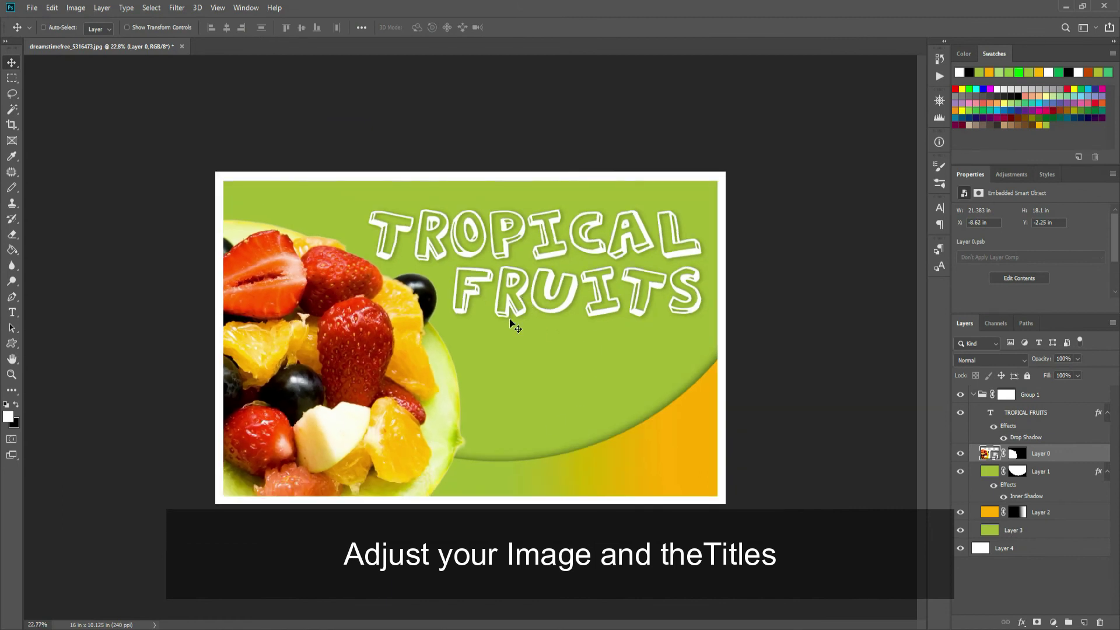
{"action": "left_click_drag", "start_coordinate": [517, 357], "coordinate": [506, 331]}
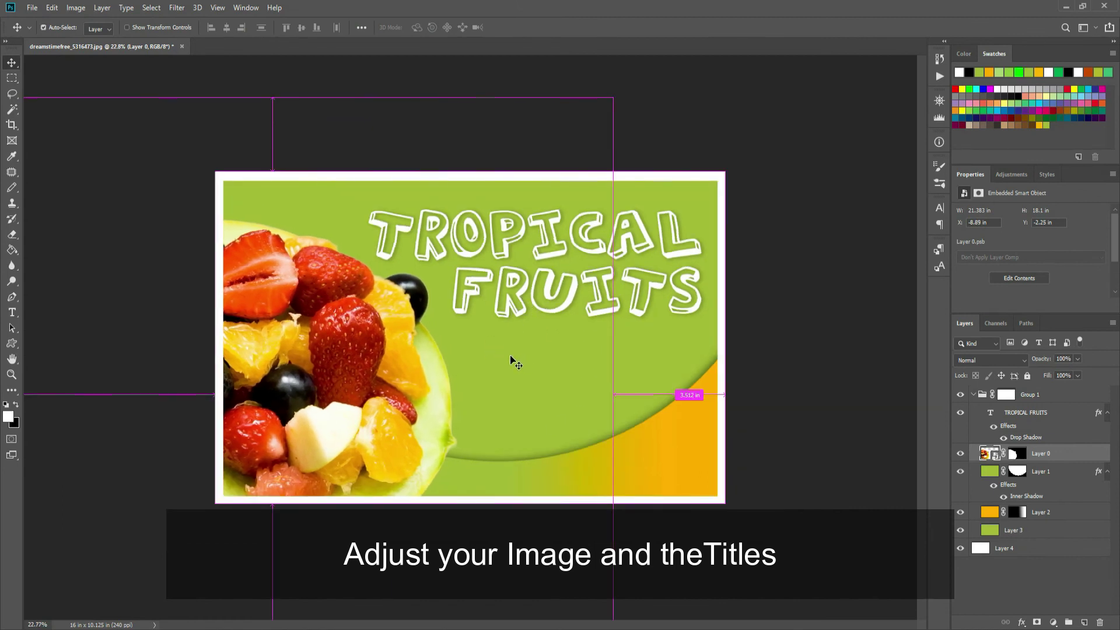
{"action": "left_click", "coordinate": [656, 285], "text": "ctrl"}
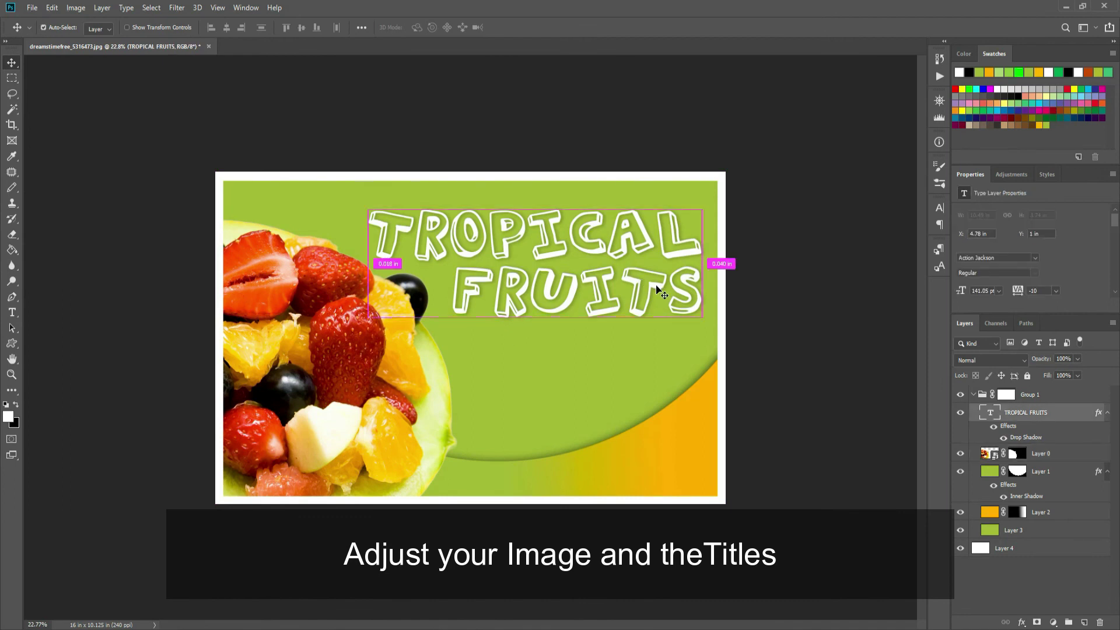
{"action": "key", "text": "ctrl+t"}
{"action": "left_click_drag", "start_coordinate": [368, 327], "coordinate": [379, 323]}
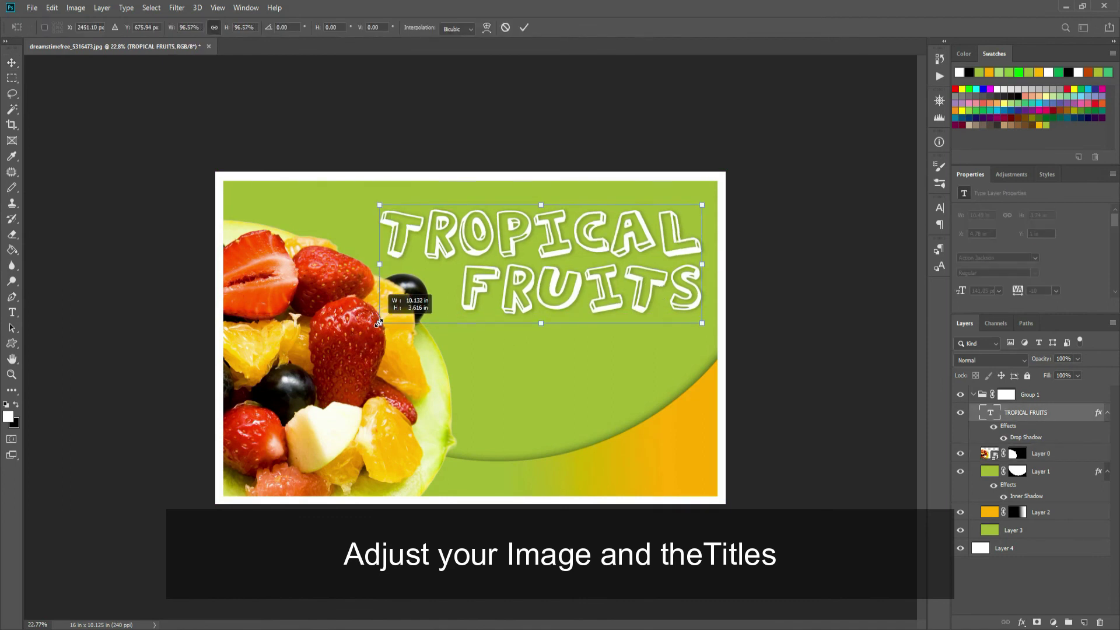
{"action": "left_click", "coordinate": [527, 28]}
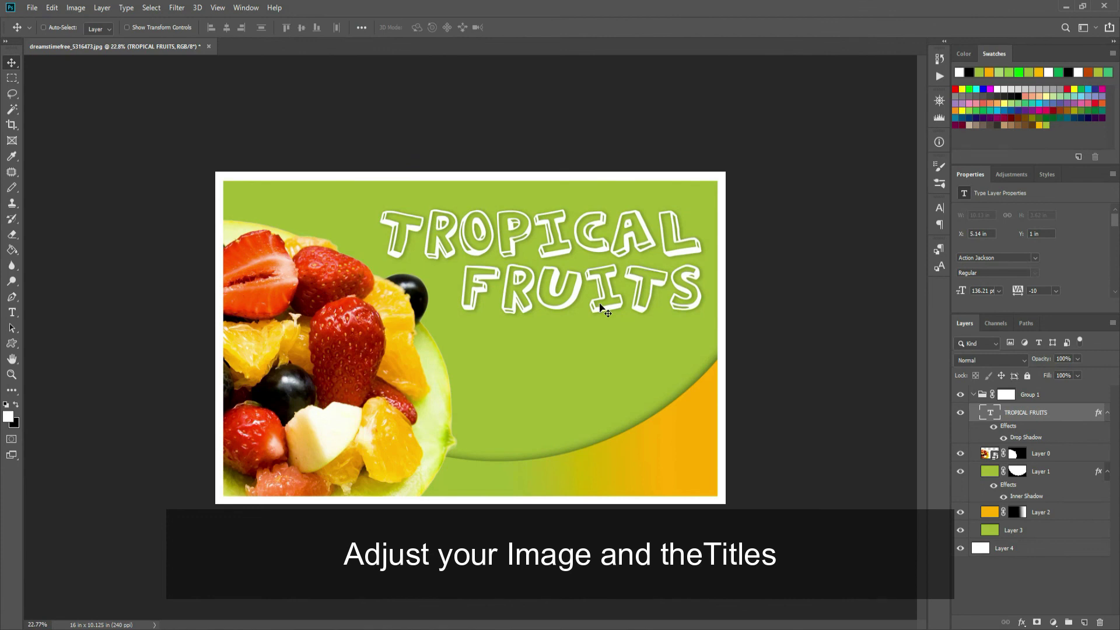
{"action": "left_click_drag", "start_coordinate": [612, 282], "coordinate": [609, 281]}
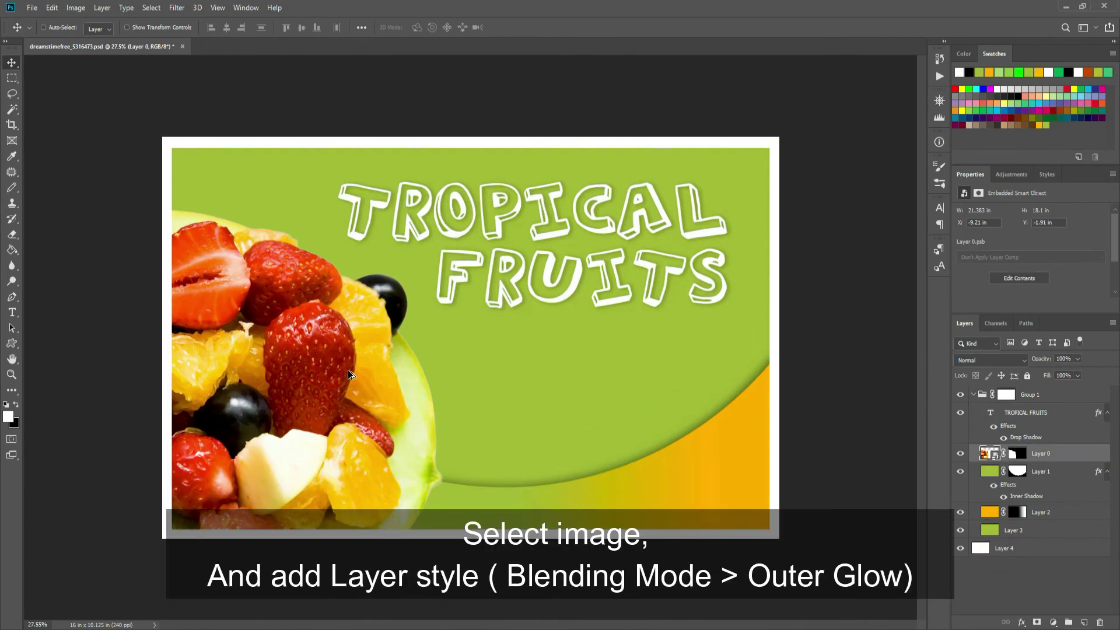
Add a white Outer Glow to the fruit photo, adjusting its size and setting opacity to 39%
{"action": "left_click", "coordinate": [1021, 621]}
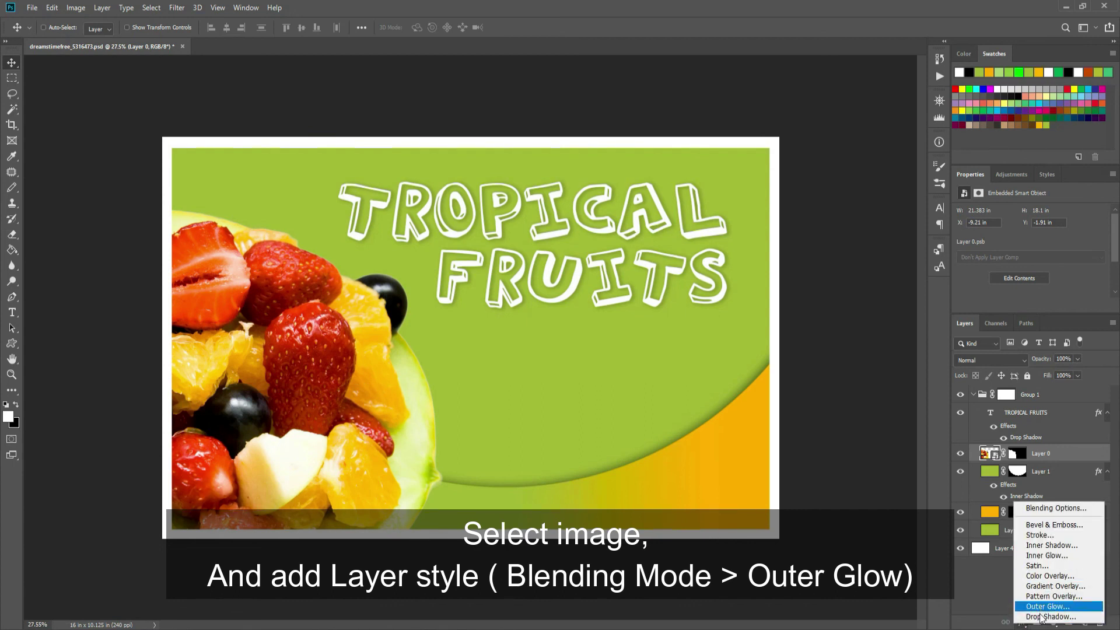
{"action": "left_click", "coordinate": [1042, 606]}
{"action": "mouse_move", "coordinate": [696, 390]}
{"action": "left_mouse_down"}
{"action": "mouse_move", "coordinate": [668, 392]}
{"action": "mouse_move", "coordinate": [684, 391]}
{"action": "left_mouse_up"}
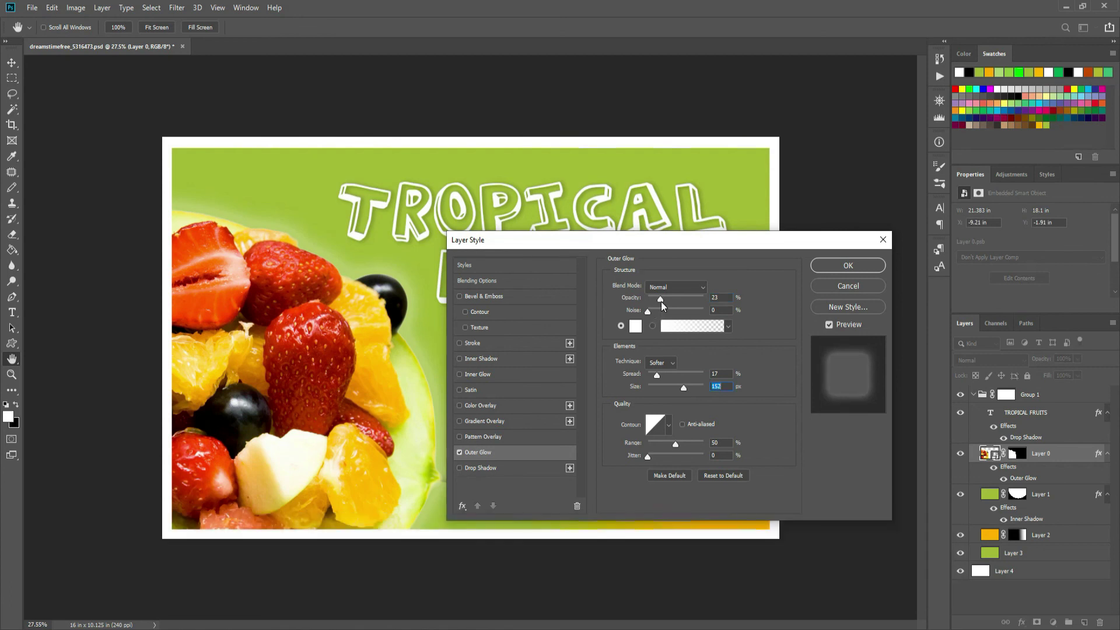
{"action": "left_click_drag", "start_coordinate": [666, 302], "coordinate": [667, 303]}
{"action": "left_click", "coordinate": [848, 265]}
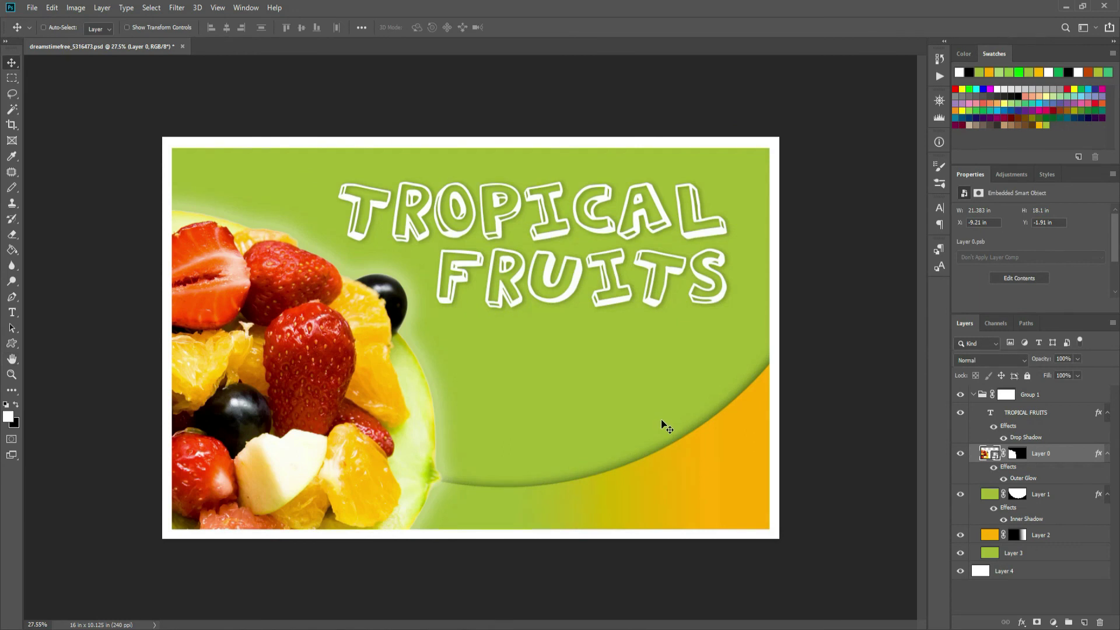